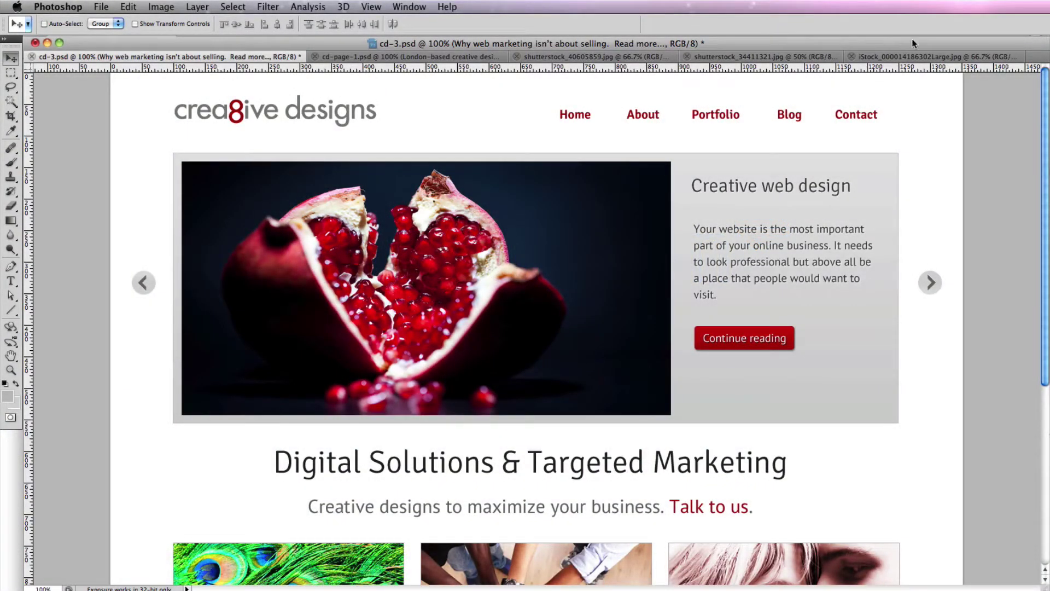
In Chrome, visit the live crea8ivedesigns.com Blog page, then go back to the home page.
{"action": "scroll", "coordinate": [815, 167], "scroll_direction": "down", "scroll_amount": 5}
{"action": "scroll", "coordinate": [815, 167], "scroll_direction": "down", "scroll_amount": 8}
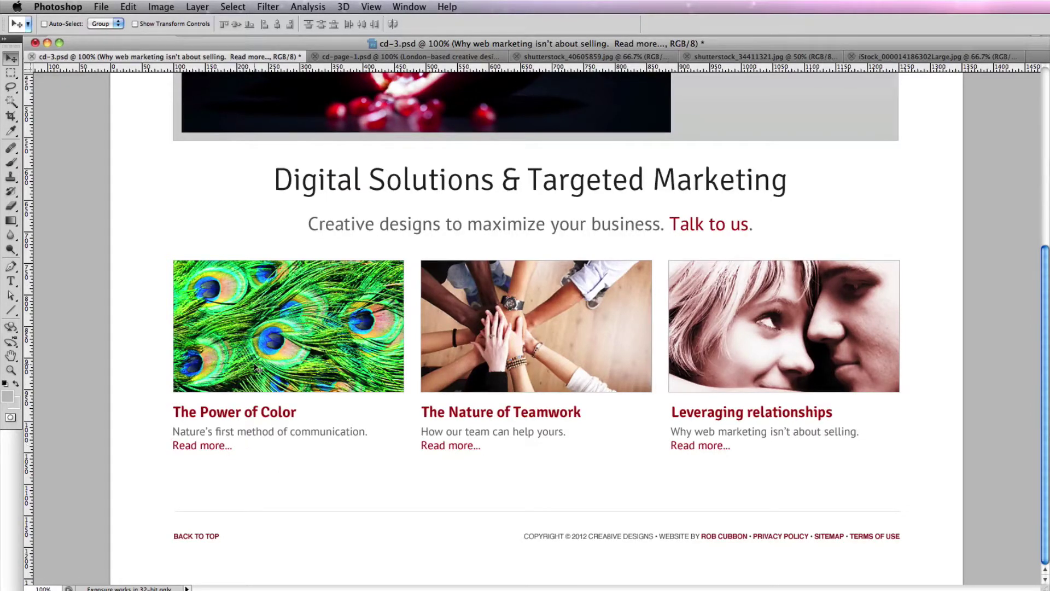
{"action": "scroll", "coordinate": [258, 368], "scroll_direction": "up", "scroll_amount": 5}
{"action": "scroll", "coordinate": [257, 367], "scroll_direction": "up", "scroll_amount": 3}
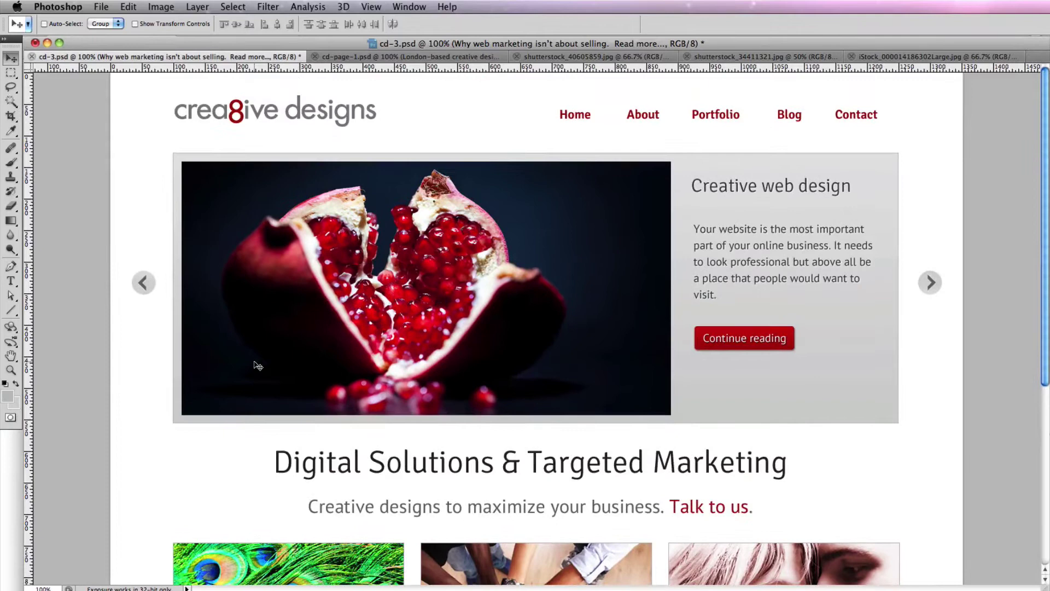
{"action": "key", "text": "super+Tab"}
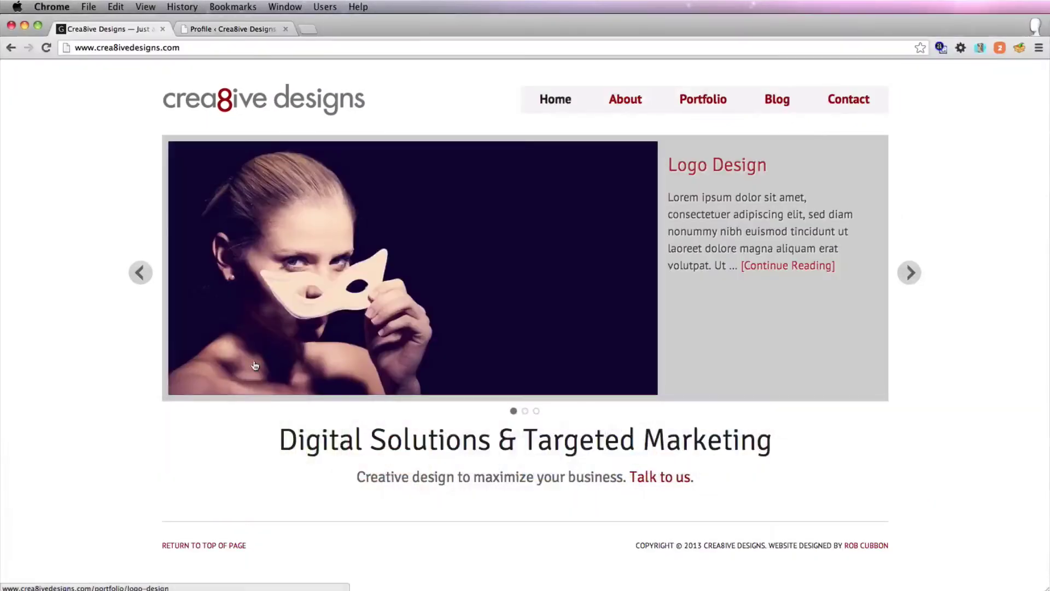
{"action": "left_click", "coordinate": [140, 273]}
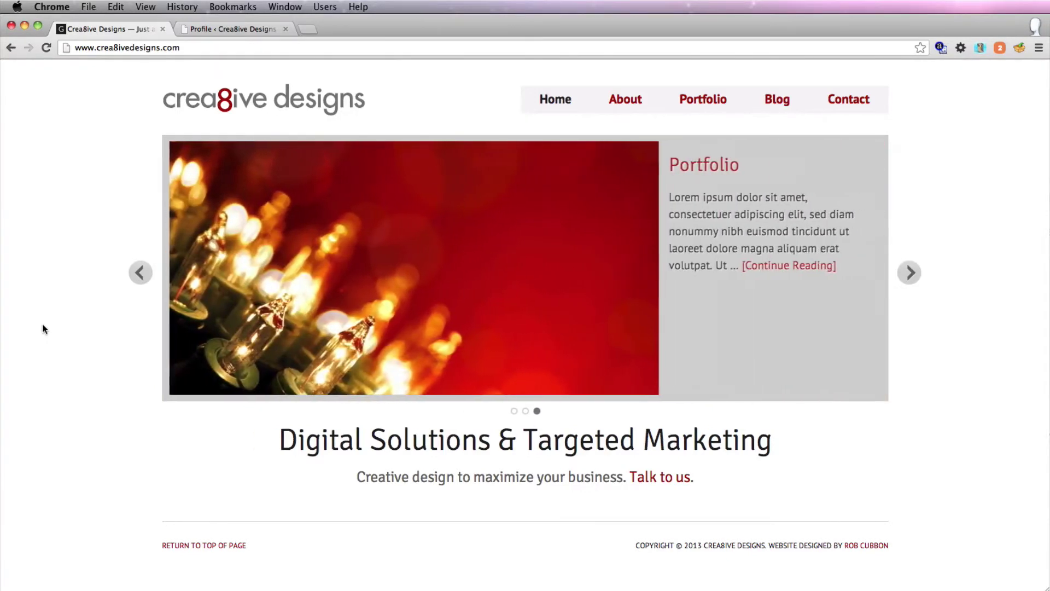
{"action": "left_click", "coordinate": [775, 100]}
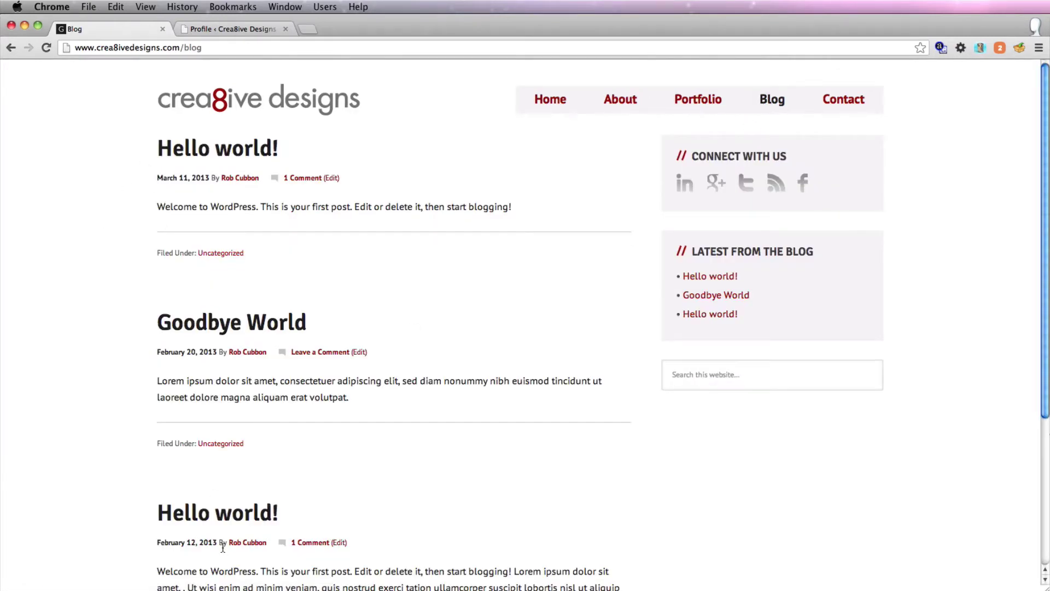
{"action": "key", "text": "super+bracketleft"}
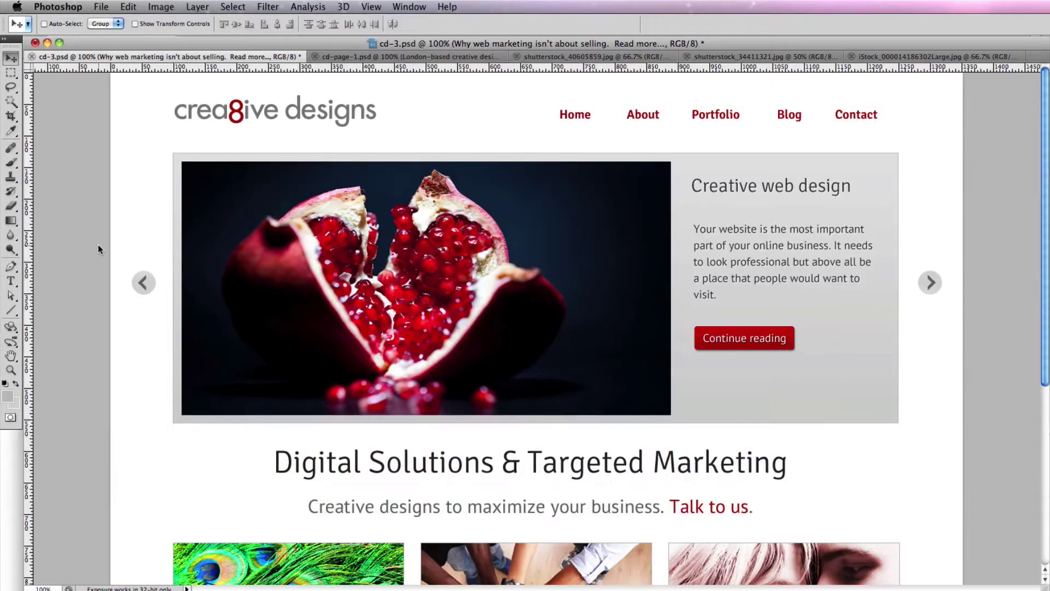
Select the peacock image from Layer 4 copy's mask and check its 367×210 size in Info.
{"action": "scroll", "coordinate": [97, 245], "scroll_direction": "down", "scroll_amount": 3}
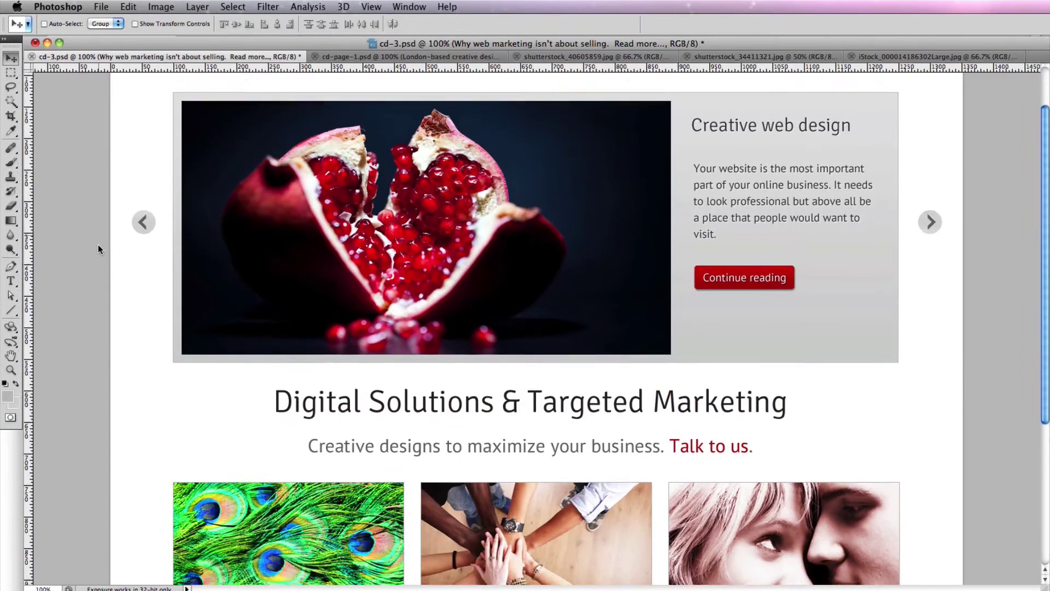
{"action": "scroll", "coordinate": [98, 245], "scroll_direction": "down", "scroll_amount": 5}
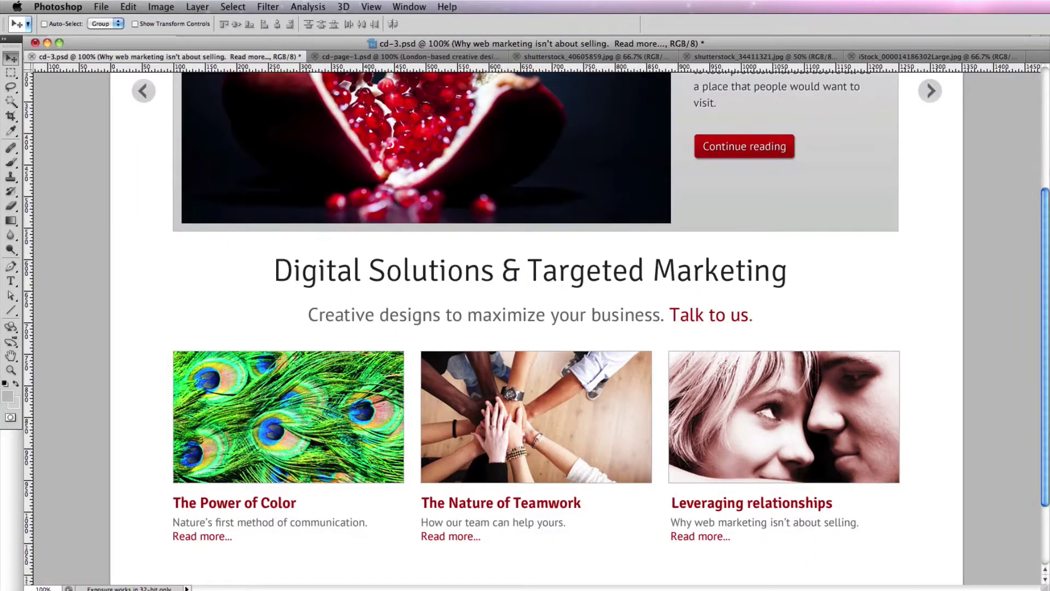
{"action": "key", "text": "F7"}
{"action": "left_click", "coordinate": [673, 334]}
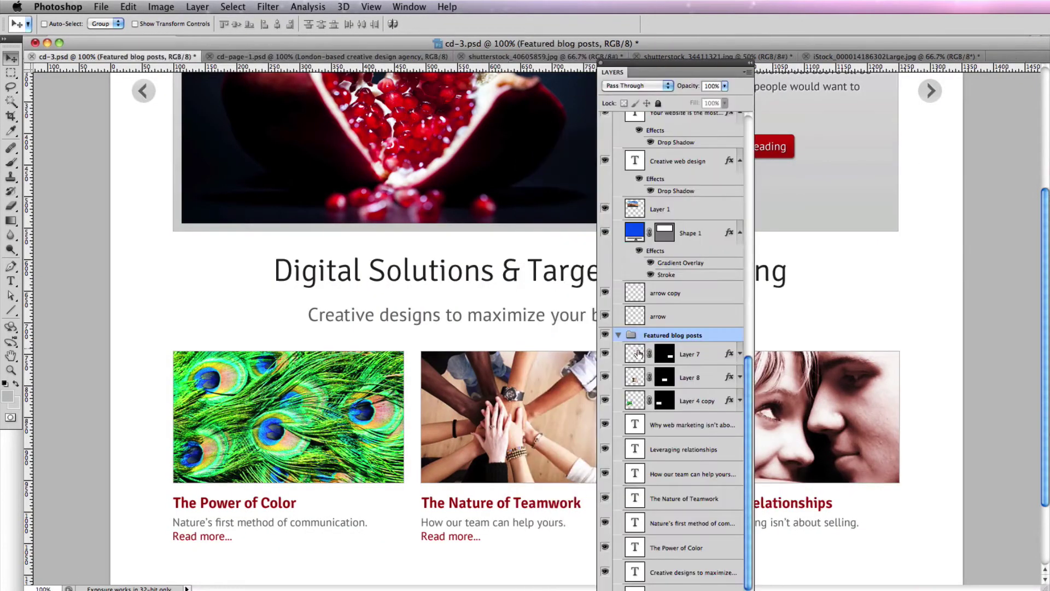
{"action": "left_click", "coordinate": [662, 404], "text": "super"}
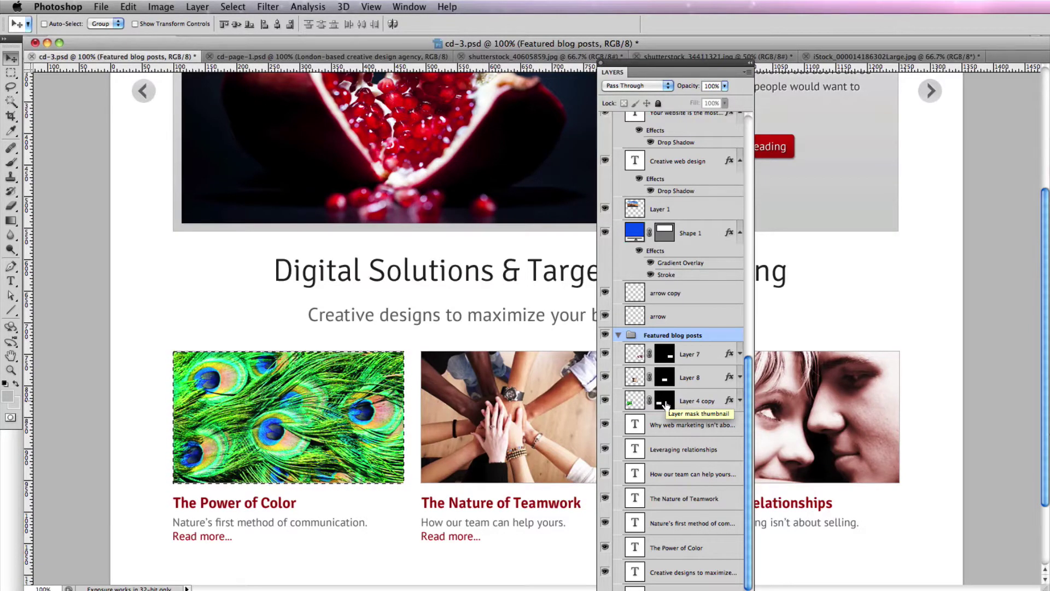
{"action": "key", "text": "F8"}
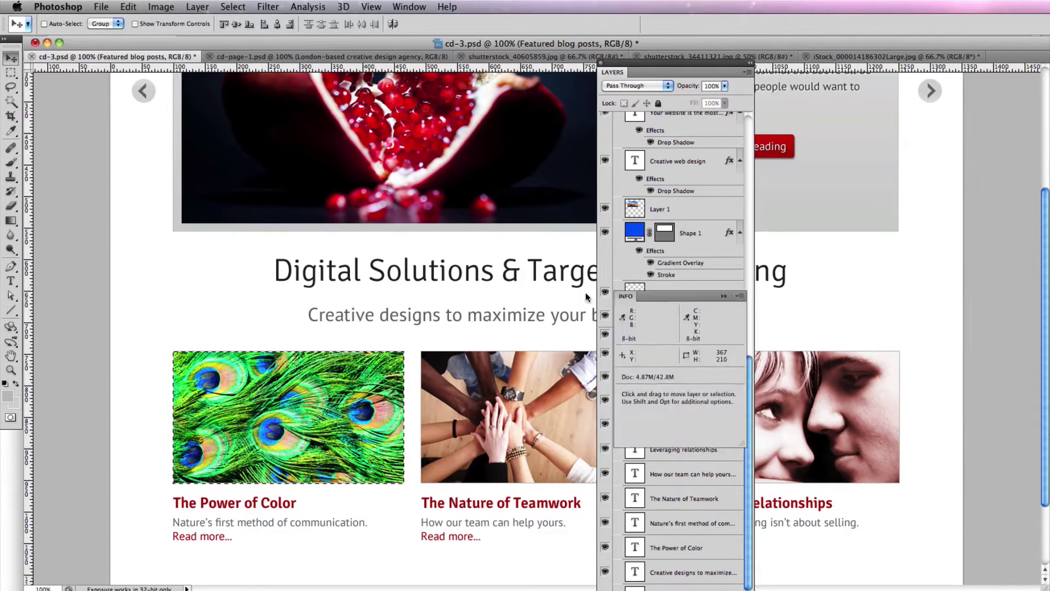
{"action": "left_click_drag", "start_coordinate": [616, 300], "coordinate": [327, 278]}
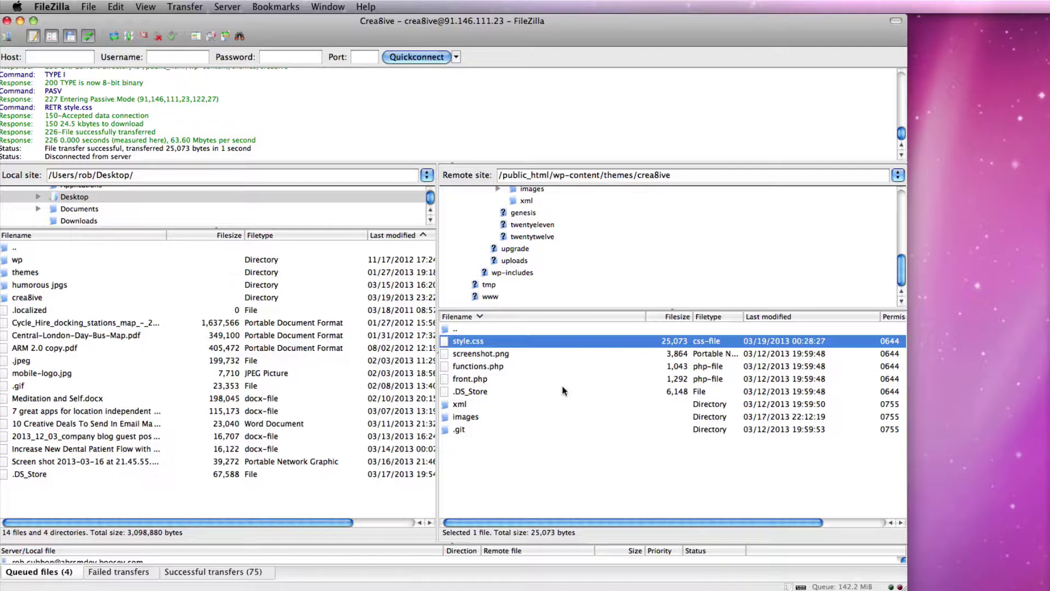
Open the server's functions.php in Dreamweaver using FileZilla's View/Edit.
{"action": "left_click", "coordinate": [514, 367]}
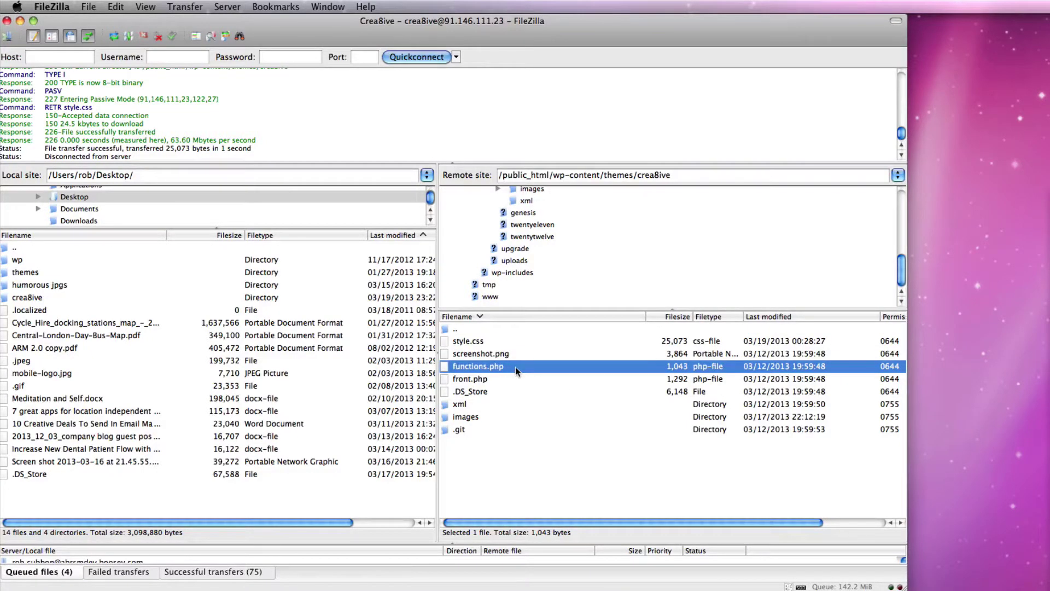
{"action": "right_click", "coordinate": [517, 367]}
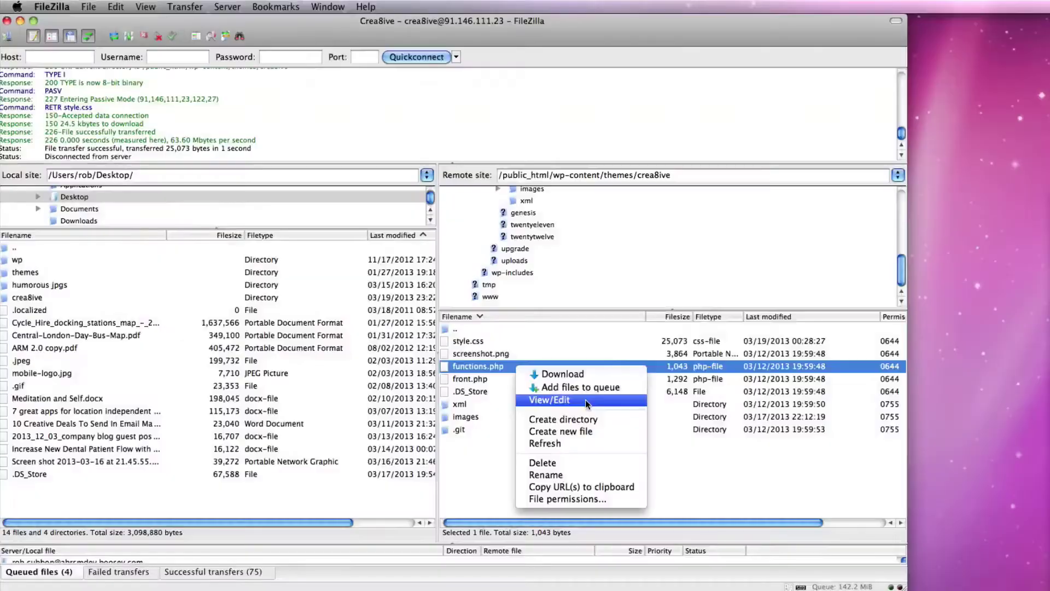
{"action": "left_click", "coordinate": [585, 400]}
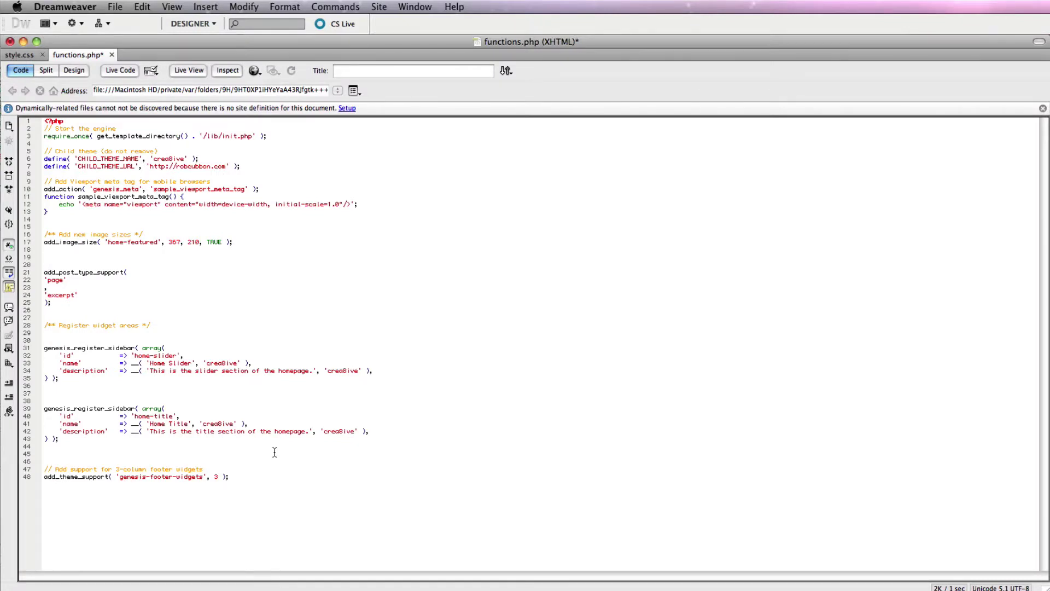
Add the 367×210 home-featured image size and Home Left, Middle and Right sidebars to functions.php.
{"action": "key", "text": "super+Tab"}
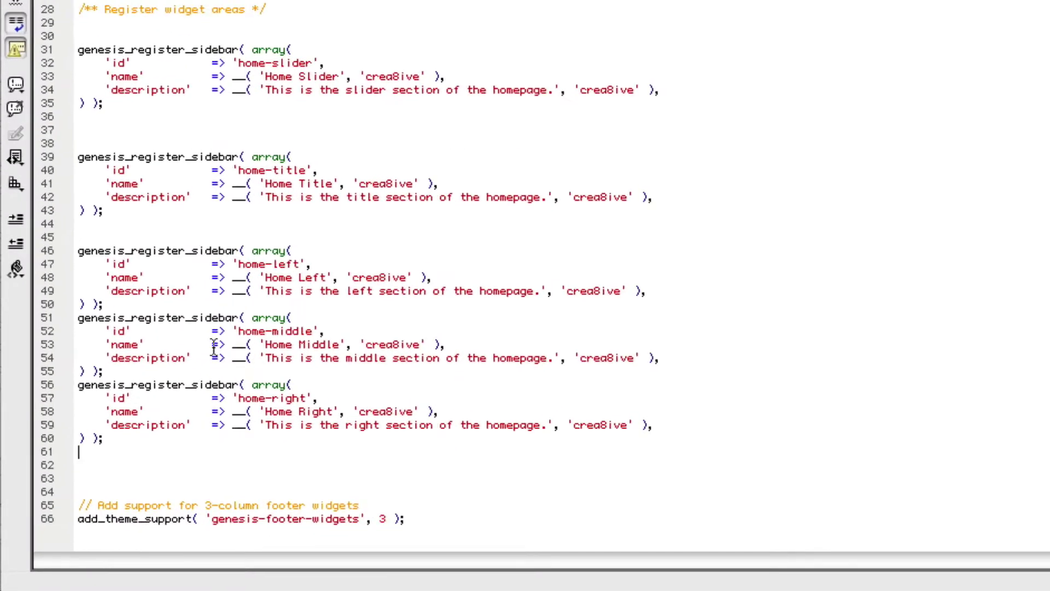
{"action": "left_click", "coordinate": [436, 524]}
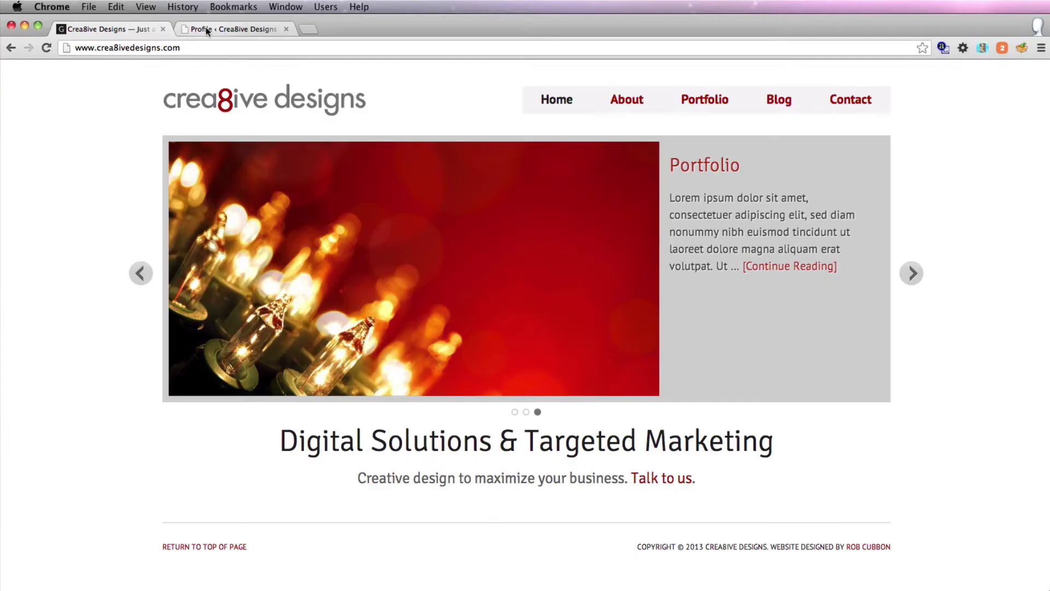
Open the Widgets admin page and expand the Home Left, Home Middle and Home Right areas.
{"action": "left_click", "coordinate": [206, 27]}
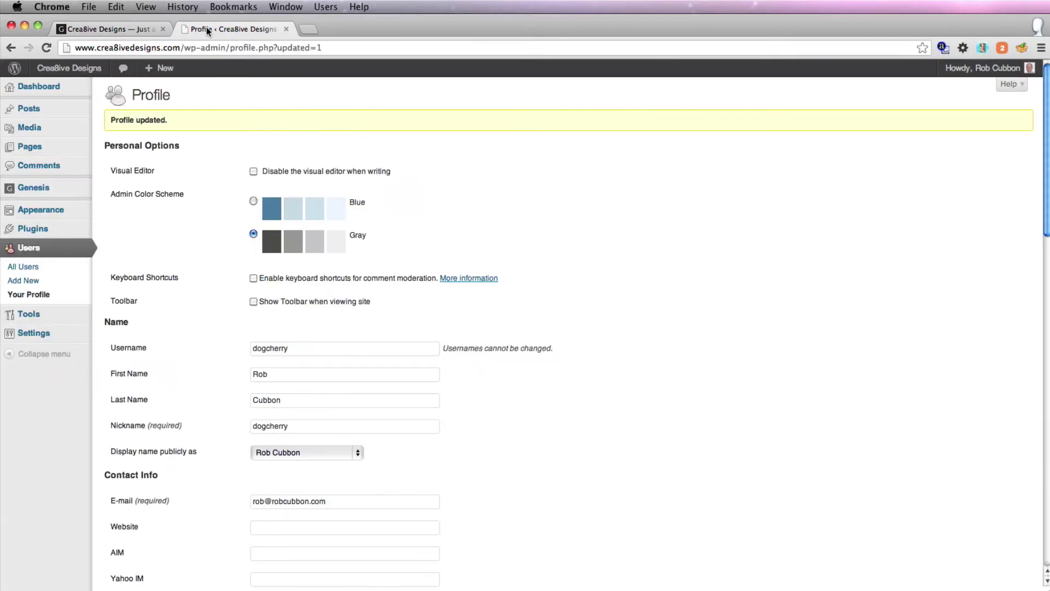
{"action": "mouse_move", "coordinate": [28, 213]}
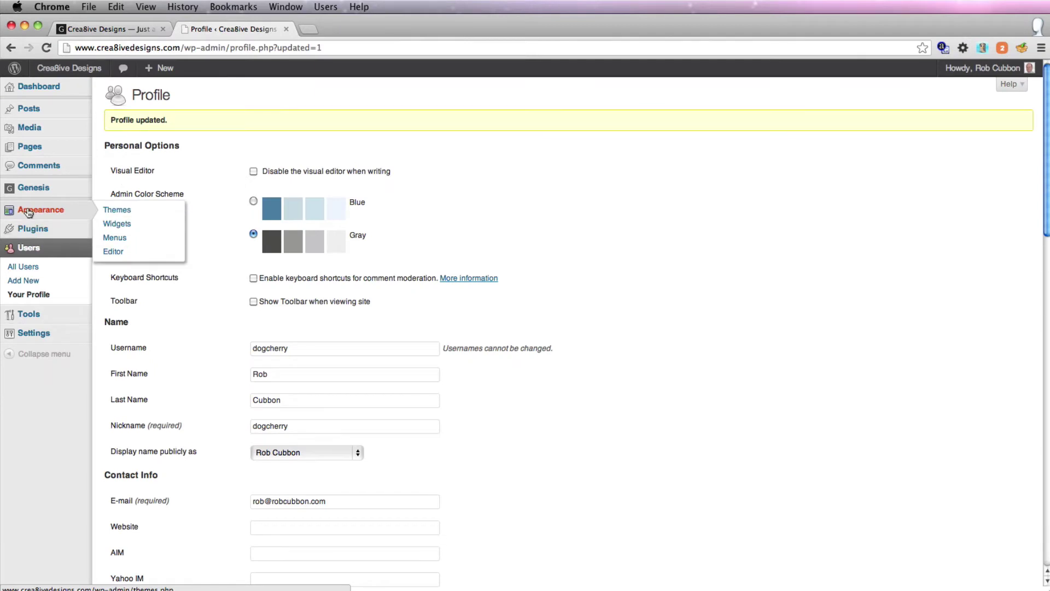
{"action": "left_click", "coordinate": [131, 224]}
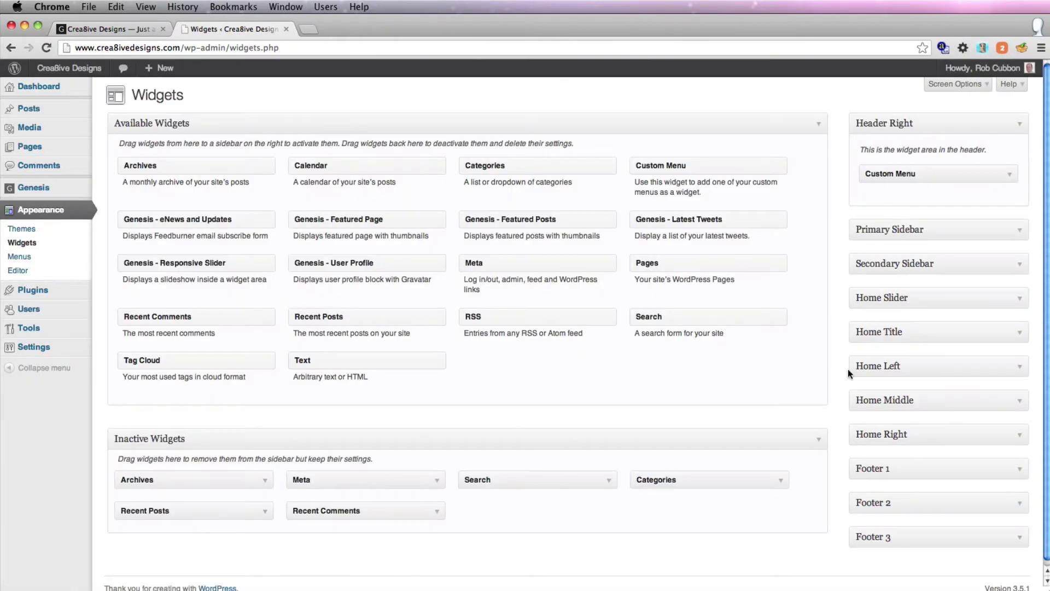
{"action": "left_click", "coordinate": [1020, 366]}
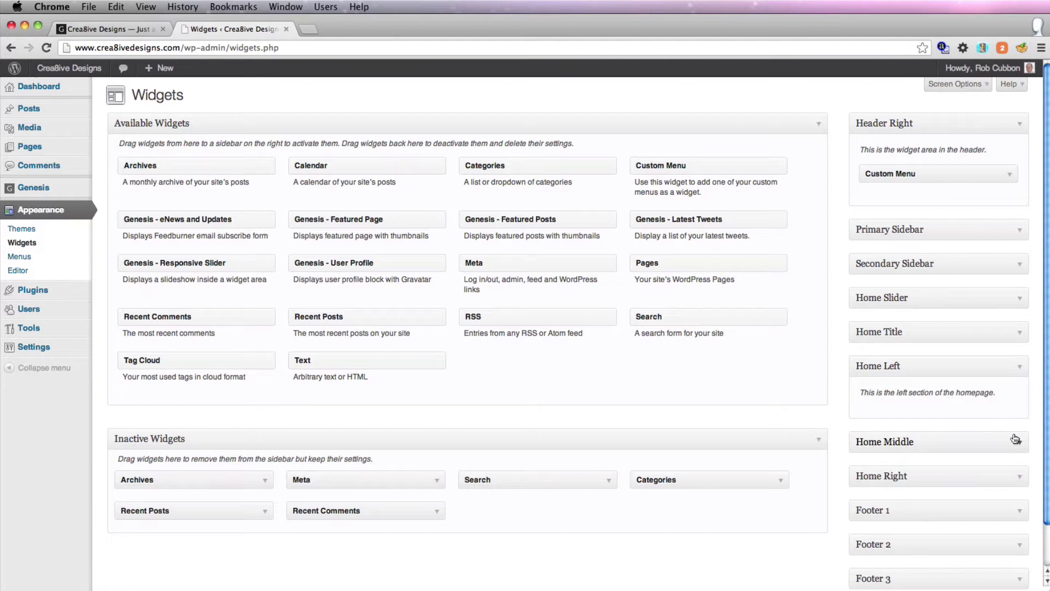
{"action": "left_click", "coordinate": [1019, 442]}
{"action": "left_click", "coordinate": [1020, 518]}
Add a Text widget to the Home Left area.
{"action": "left_click_drag", "start_coordinate": [395, 361], "coordinate": [957, 395]}
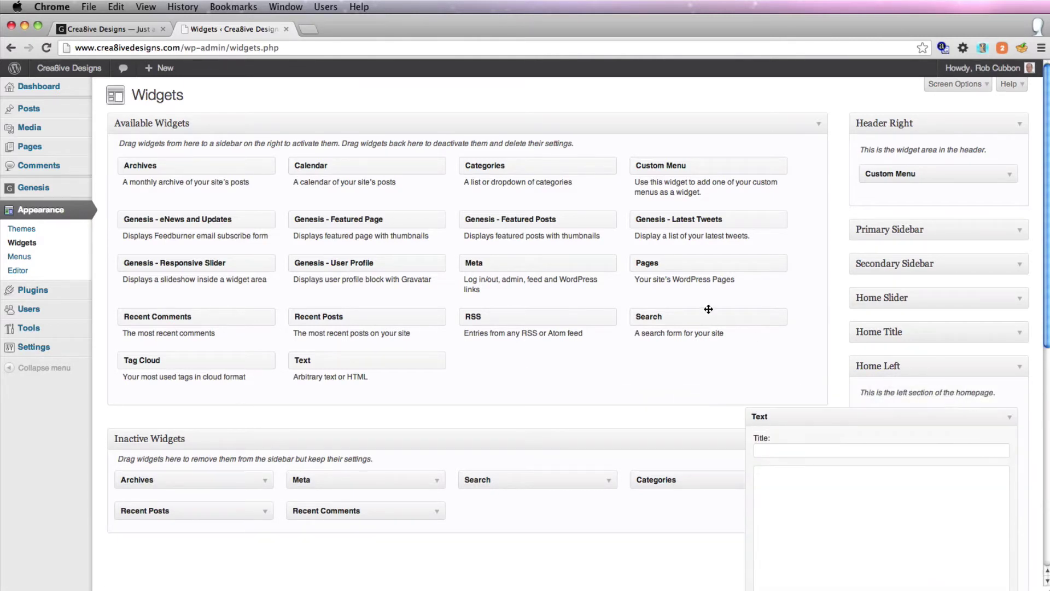
{"action": "left_click", "coordinate": [1010, 417]}
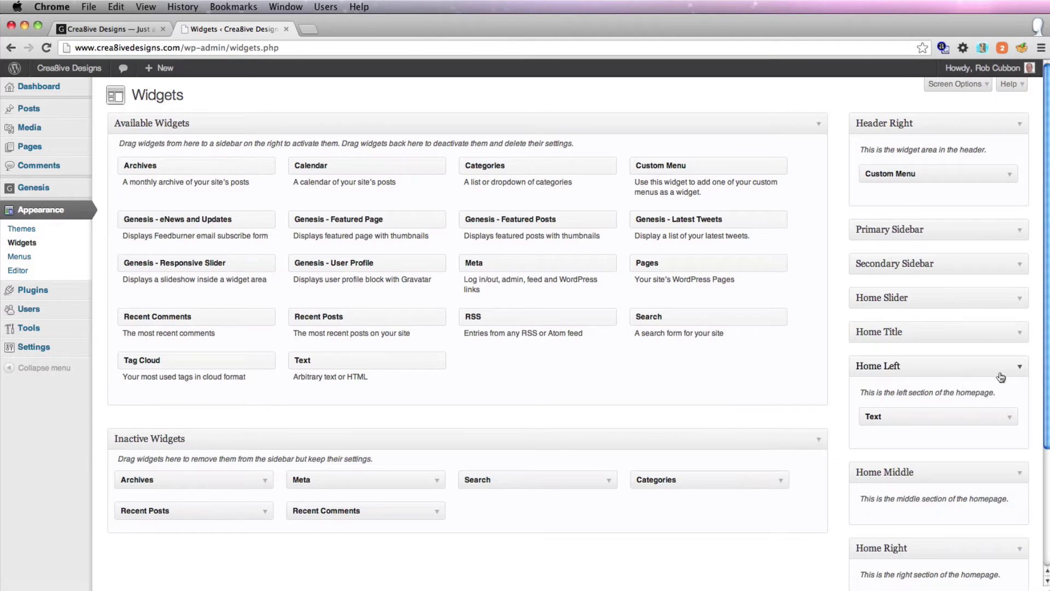
{"action": "left_click", "coordinate": [1020, 368]}
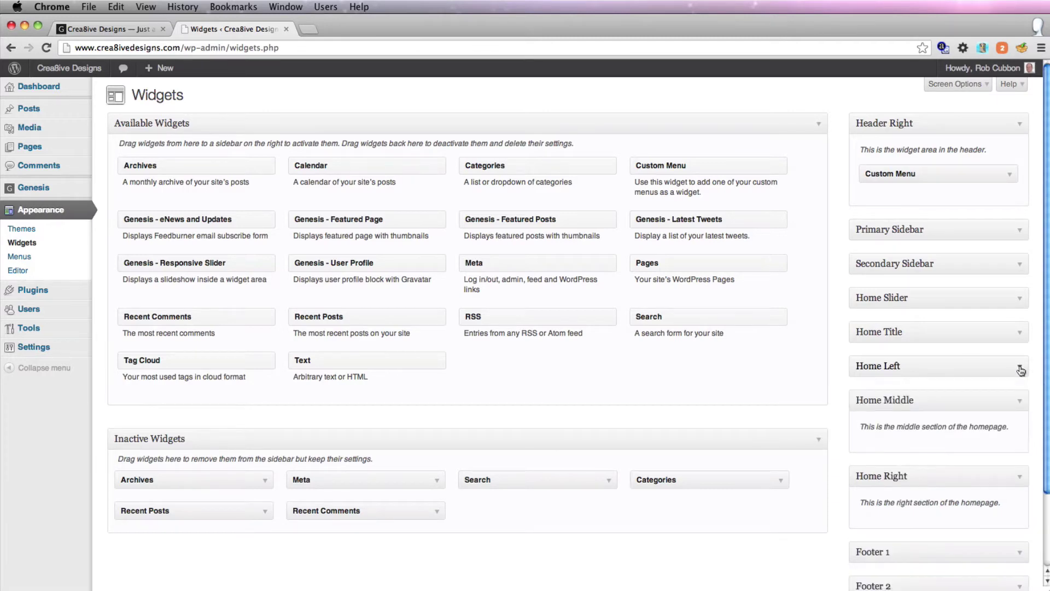
Open the server's front.php from FileZilla for editing in Dreamweaver.
{"action": "key", "text": "super+Tab"}
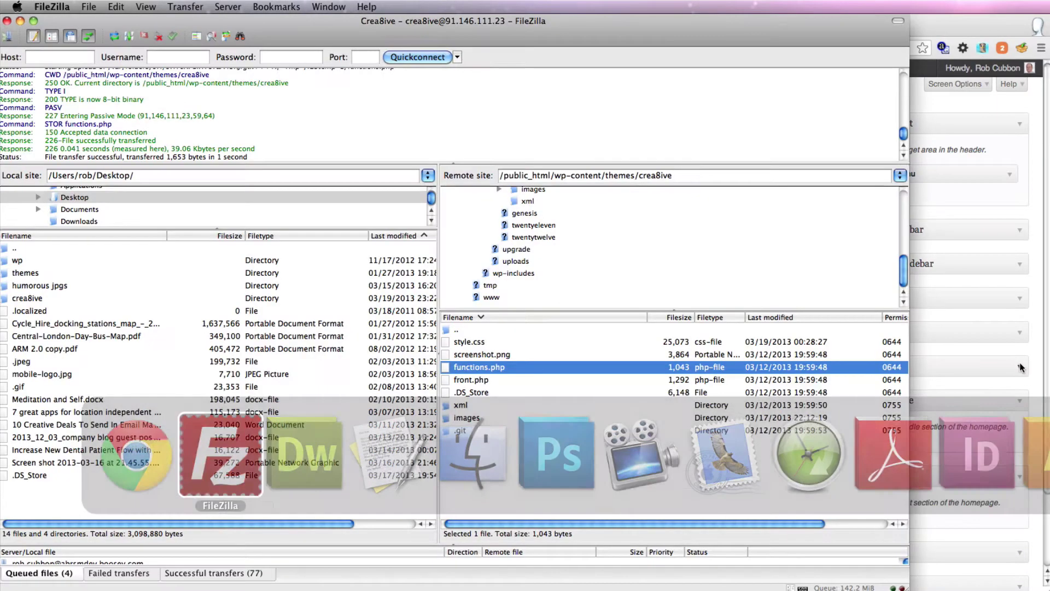
{"action": "left_click", "coordinate": [515, 381]}
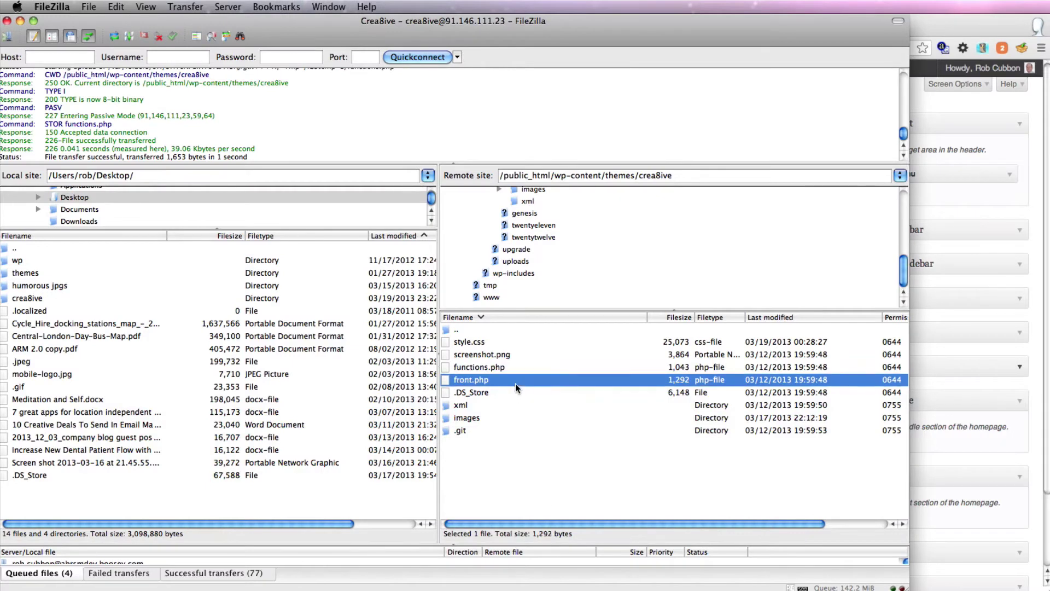
{"action": "right_click", "coordinate": [516, 380]}
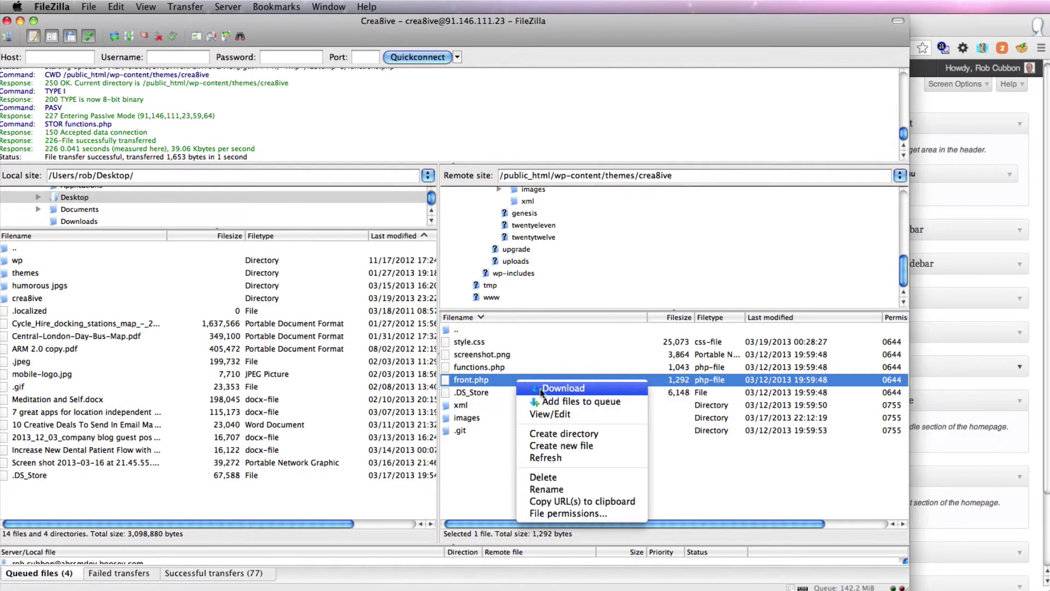
{"action": "left_click", "coordinate": [585, 413]}
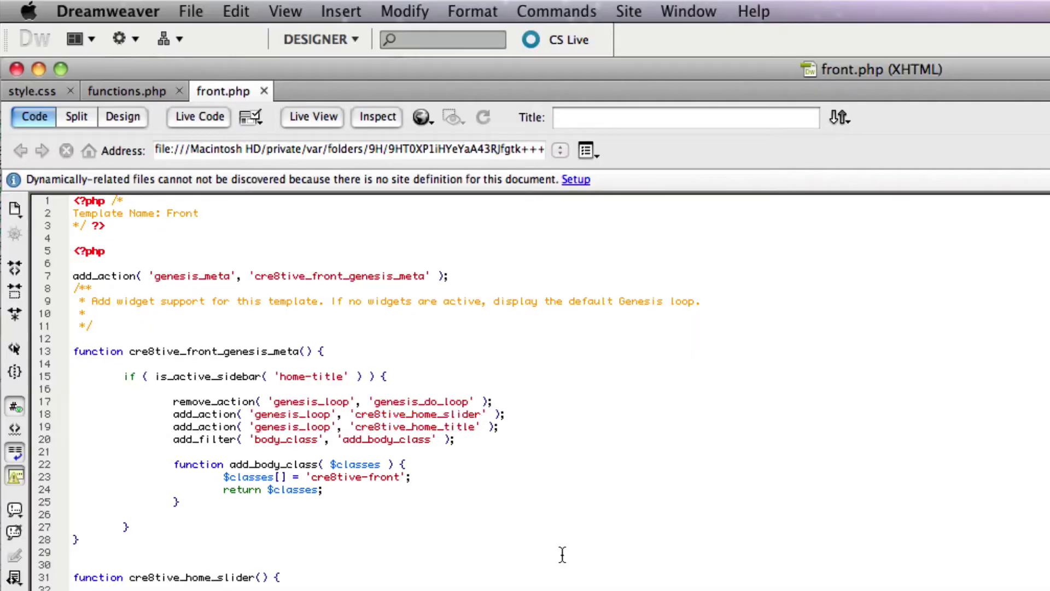
Paste add_action hooks for cre8tive_home_left, cre8tive_home_middle and cre8tive_home_right after the home title hook.
{"action": "left_click_drag", "start_coordinate": [172, 414], "coordinate": [499, 426]}
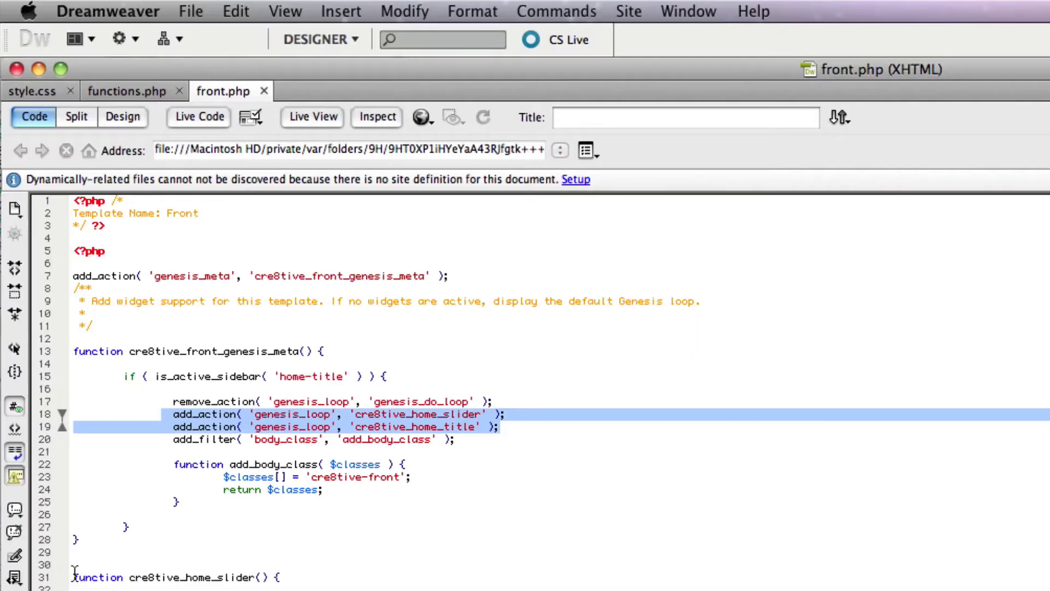
{"action": "left_click_drag", "start_coordinate": [66, 305], "coordinate": [99, 540]}
{"action": "left_click", "coordinate": [99, 541]}
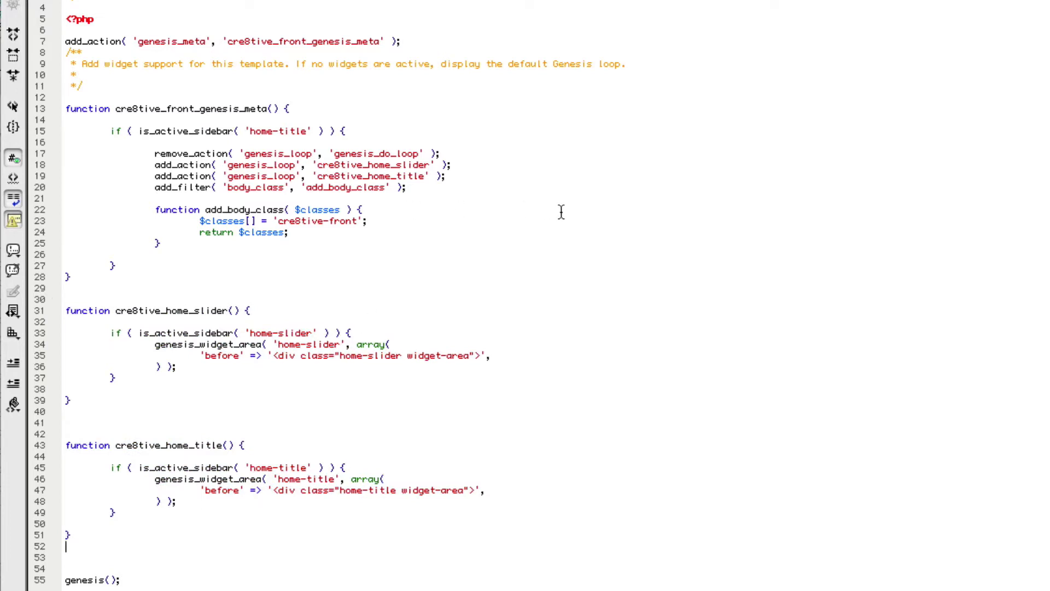
{"action": "left_click", "coordinate": [459, 175]}
{"action": "key", "text": "Return"}
{"action": "key", "text": "Return"}
{"action": "key", "text": "Return"}
{"action": "key", "text": "Return"}
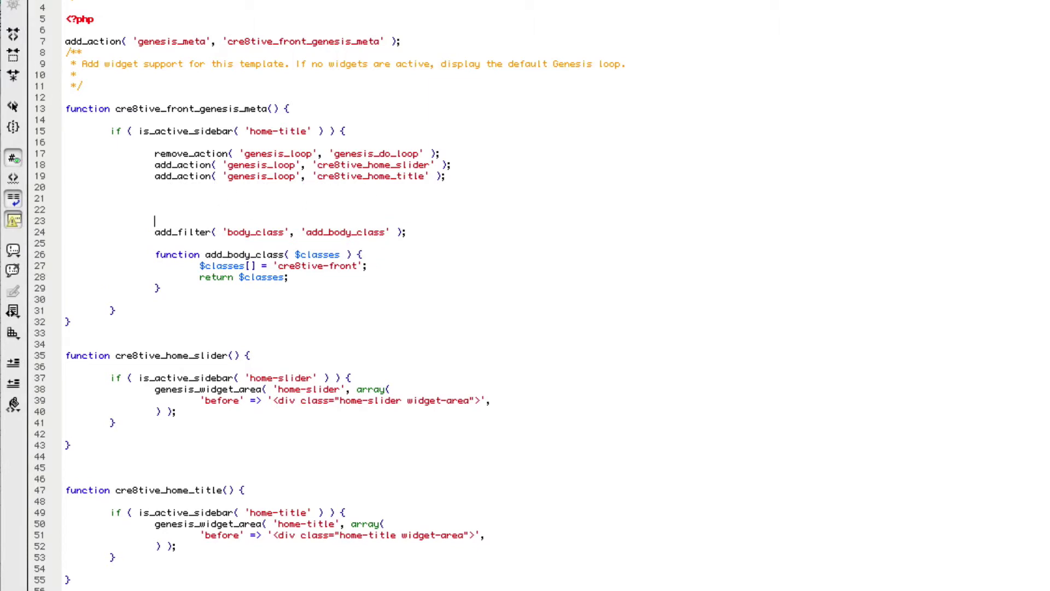
{"action": "type", "text": "add_action( 'genesis_loop', 'cre8tive_home_left' ); add_action( 'genesis_loop', 'cre8tive_home_middle' ); add_action( 'genesis_loop', 'cre8tive_home_right' );"}
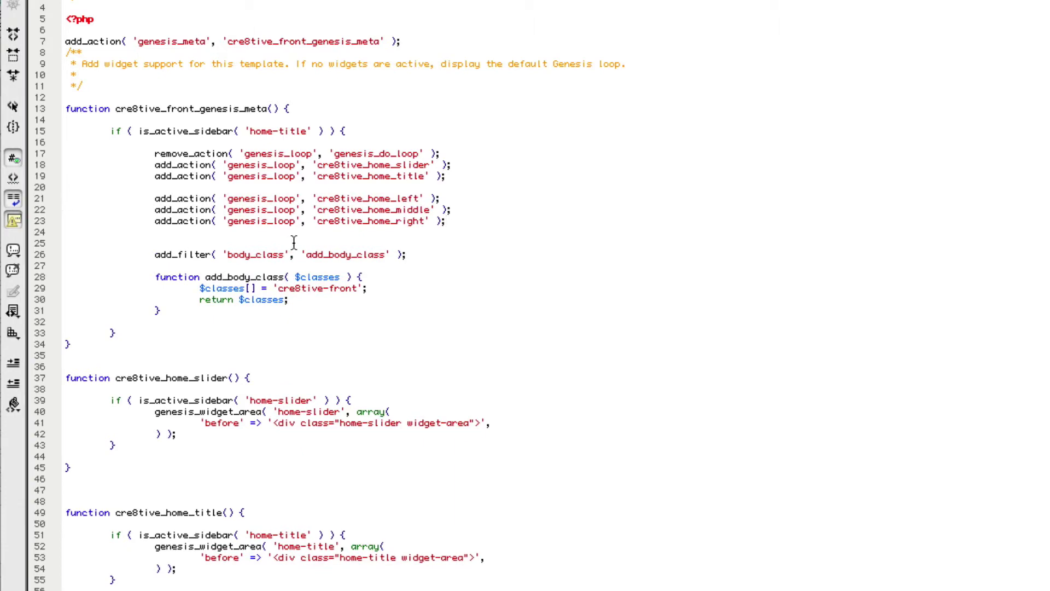
{"action": "scroll", "coordinate": [305, 239], "scroll_direction": "down", "scroll_amount": 2}
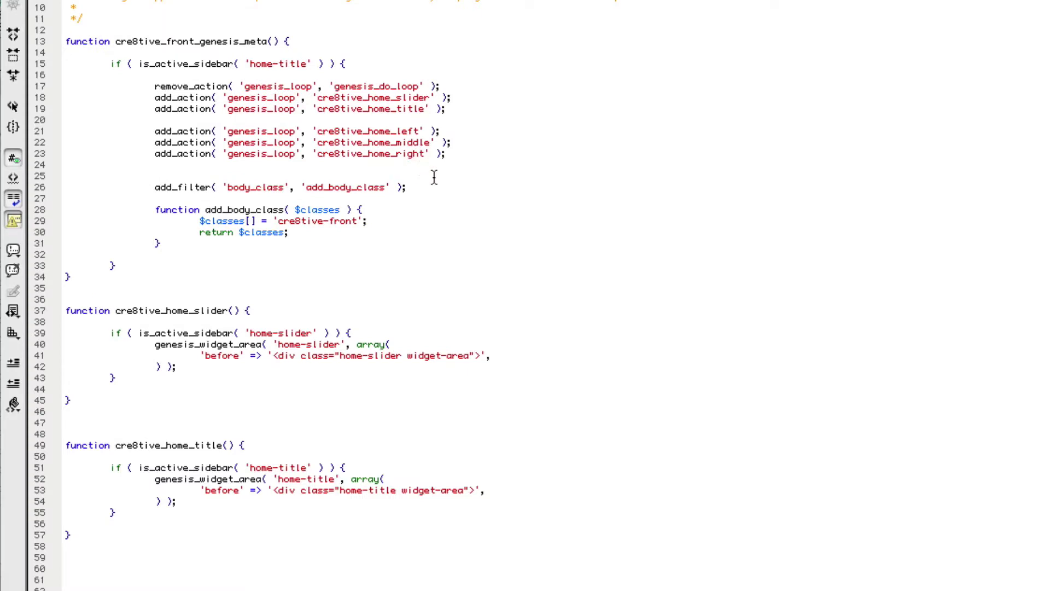
{"action": "scroll", "coordinate": [158, 556], "scroll_direction": "up", "scroll_amount": 1}
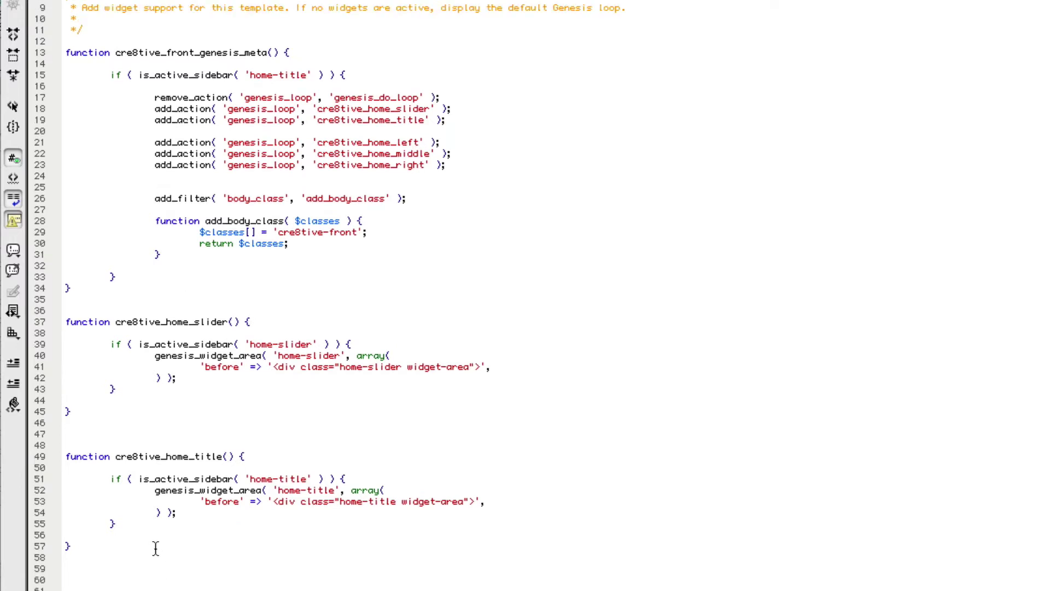
Paste the home-left, home-middle and home-right widget-area functions below cre8tive_home_title.
{"action": "scroll", "coordinate": [156, 548], "scroll_direction": "down", "scroll_amount": 3}
{"action": "left_click", "coordinate": [134, 488]}
{"action": "type", "text": "function cre8tive_home_left() {  \tif ( is_active_sidebar( 'home-left' ) ) { \t\tgenesis_widget_area( 'home-left', array( \t\t\t'before' => '<div class=\"home-left widget-area\">', \t\t) ); \t}  }  function cre8tive_home_middle() {  \tif ( is_active_sidebar( 'home-middle' ) ) { \t\tgenesis_widget_area( 'home-middle', array( \t\t\t'before' => '<div class=\"home-middle widget-area\">', \t\t) ); \t}  }  function cre8tive_home_right() {  \tif ( is_active_sidebar( 'home-right' ) ) { \t\tgenesis_widget_area( 'home-right', array( \t\t\t'before' => '<div class=\"home-right widget-area\">', \t\t) ); \t}  }"}
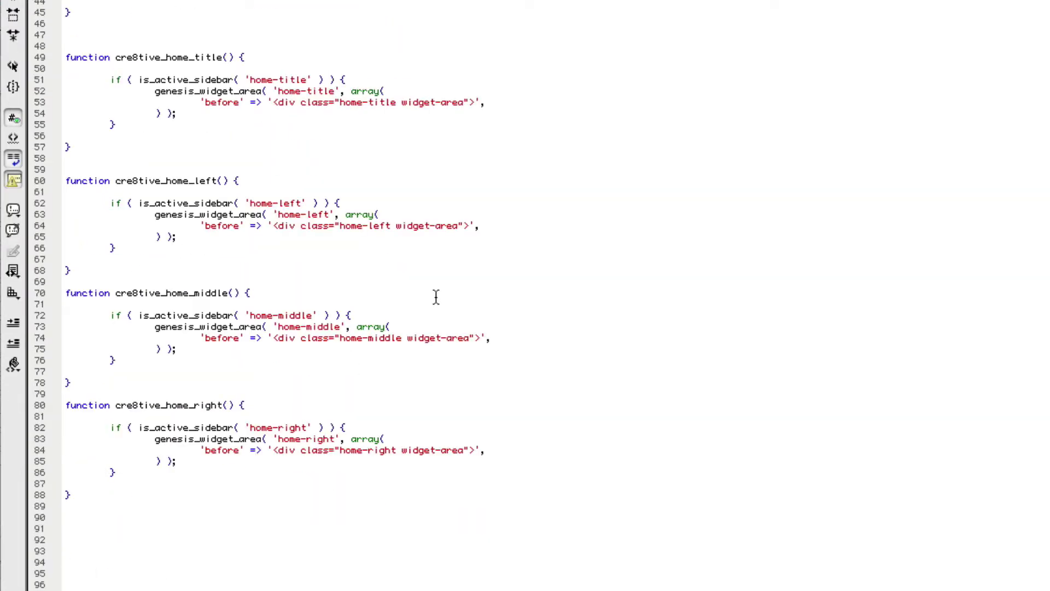
{"action": "scroll", "coordinate": [436, 297], "scroll_direction": "down", "scroll_amount": 3}
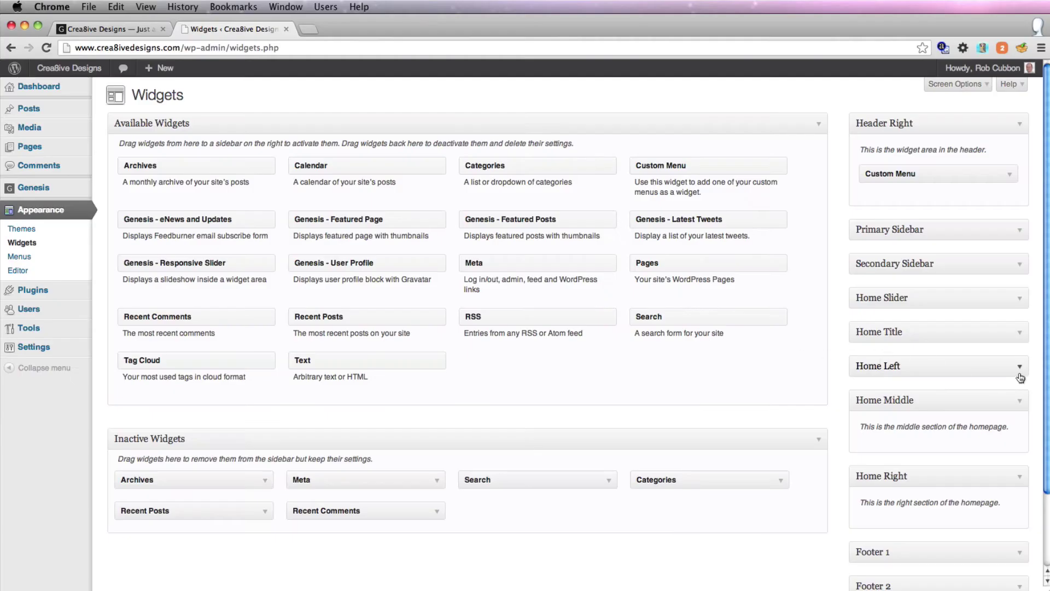
Enter test text 'aslkdfjlas' in the Home Left Text widget and save it.
{"action": "left_click", "coordinate": [1019, 367]}
{"action": "left_click", "coordinate": [1009, 420]}
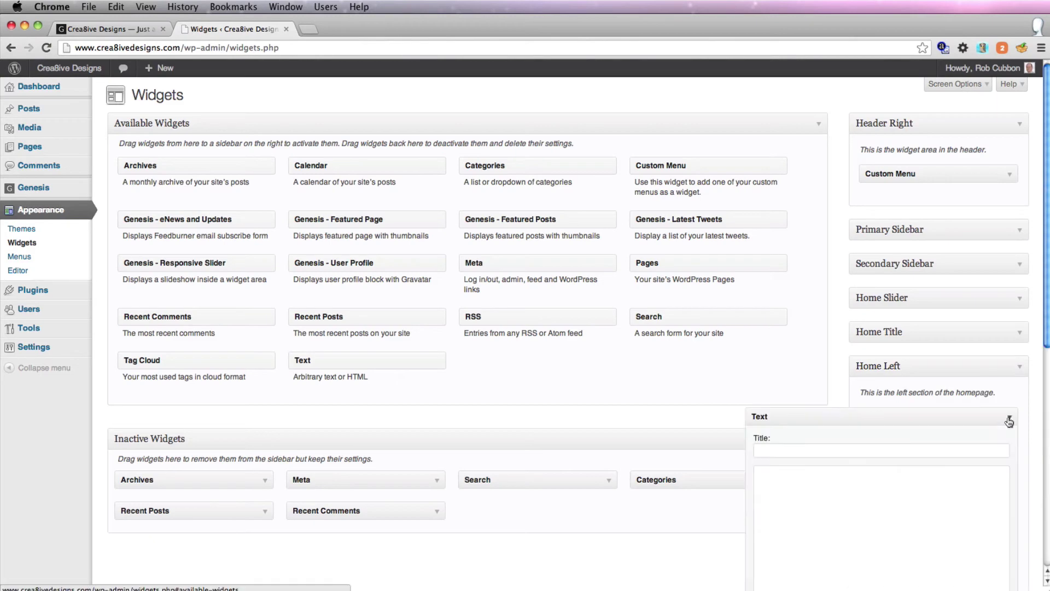
{"action": "left_click", "coordinate": [857, 496]}
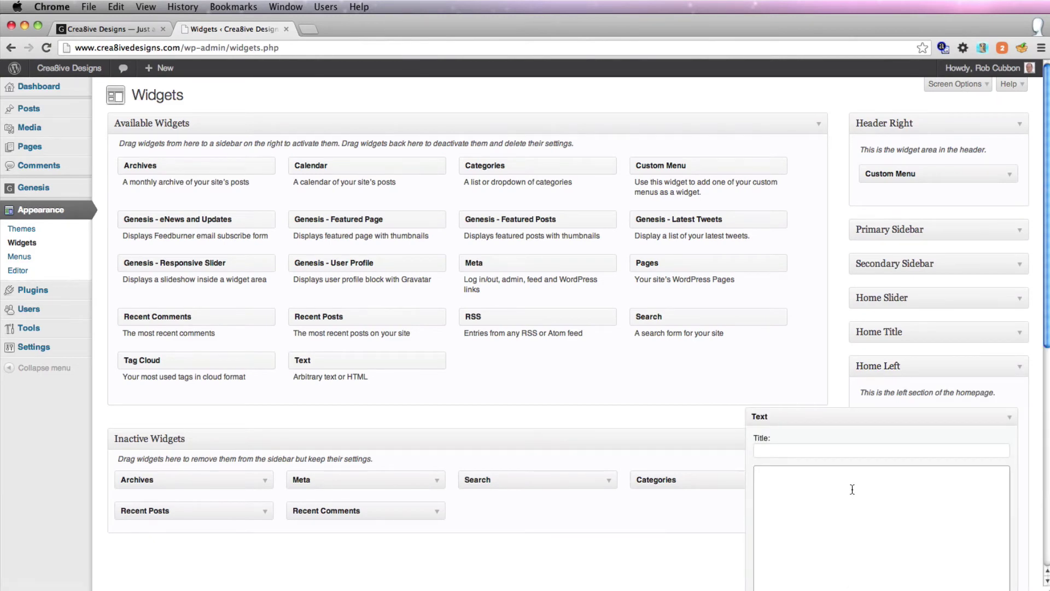
{"action": "type", "text": "aslkdfjlasej"}
{"action": "scroll", "coordinate": [525, 329], "scroll_direction": "down", "scroll_amount": 10}
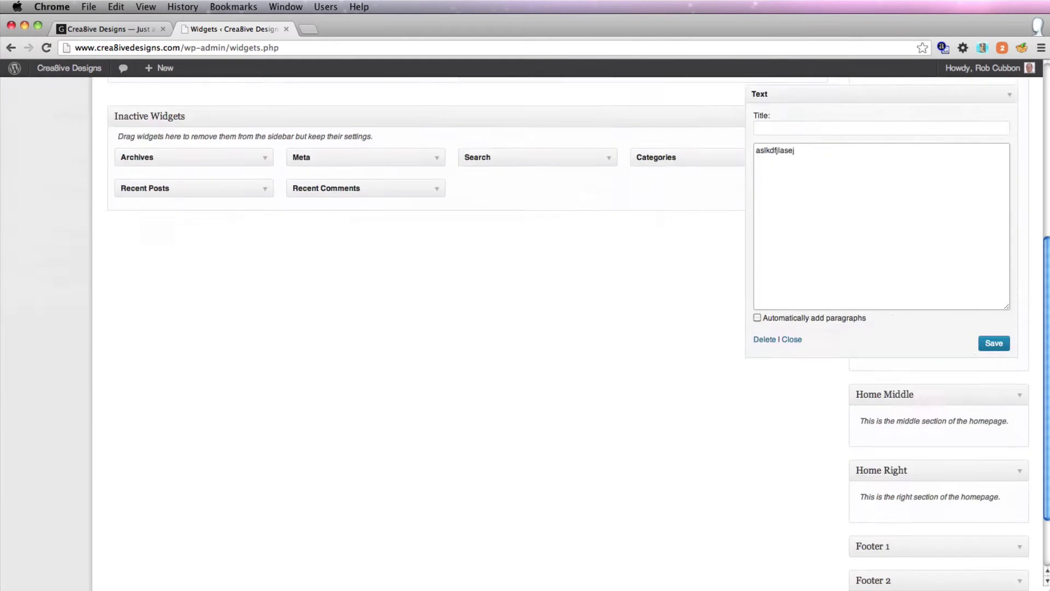
{"action": "left_click", "coordinate": [994, 258]}
{"action": "key", "text": "super+1"}
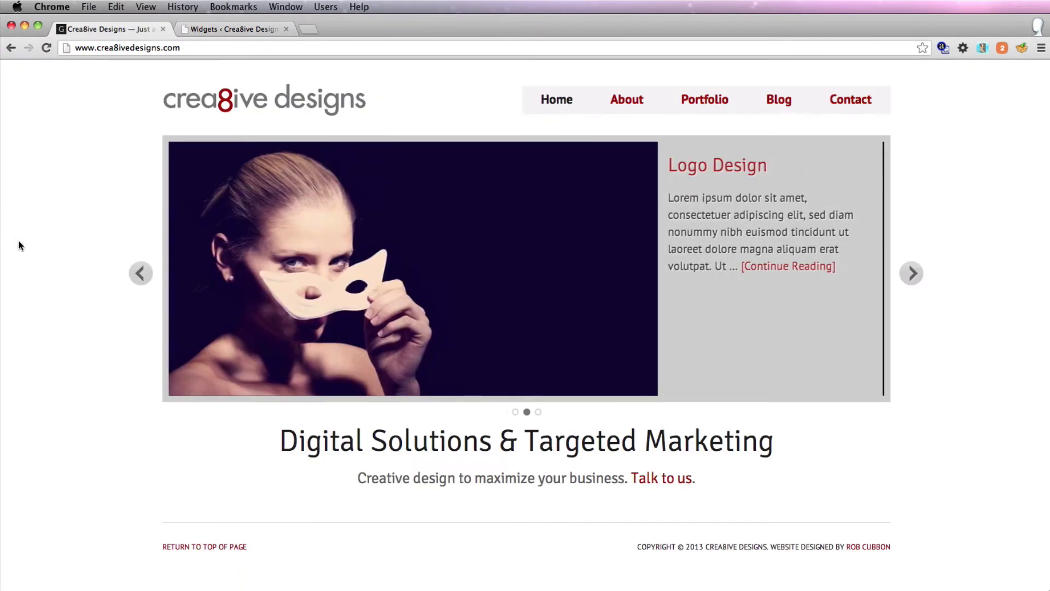
Reload the live homepage to confirm the Home Left test widget appears.
{"action": "key", "text": "super+r"}
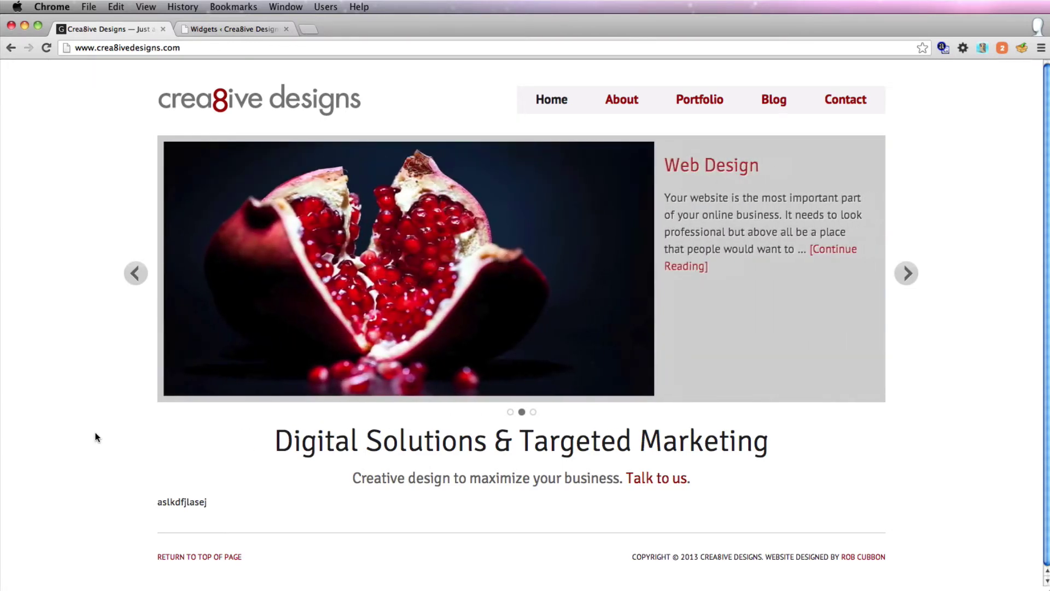
Start a new post titled 'Leveraging relationships'.
{"action": "key", "text": "ctrl+Tab"}
{"action": "mouse_move", "coordinate": [109, 109]}
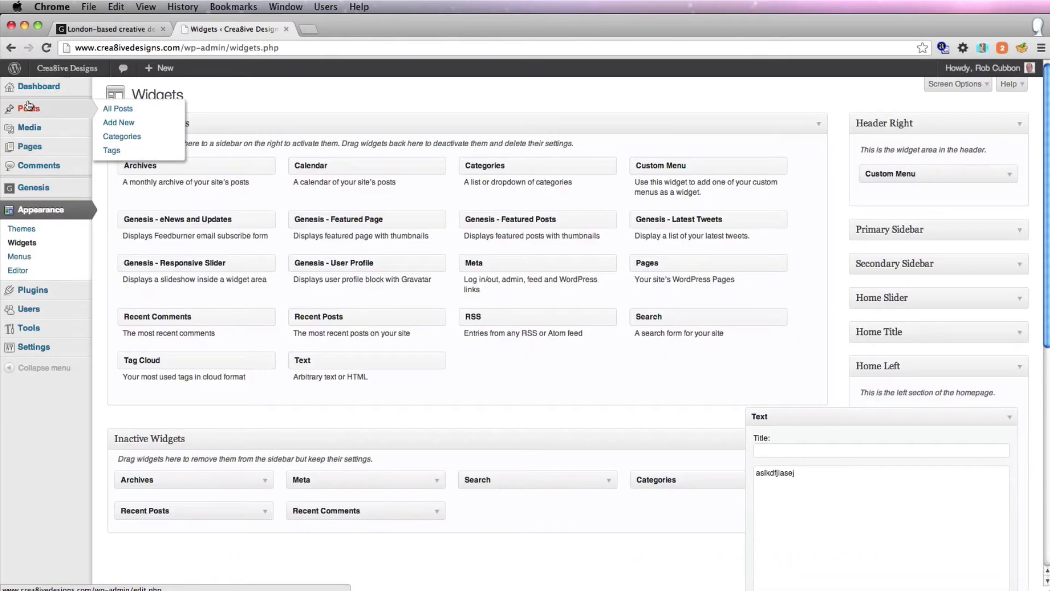
{"action": "left_click", "coordinate": [118, 122]}
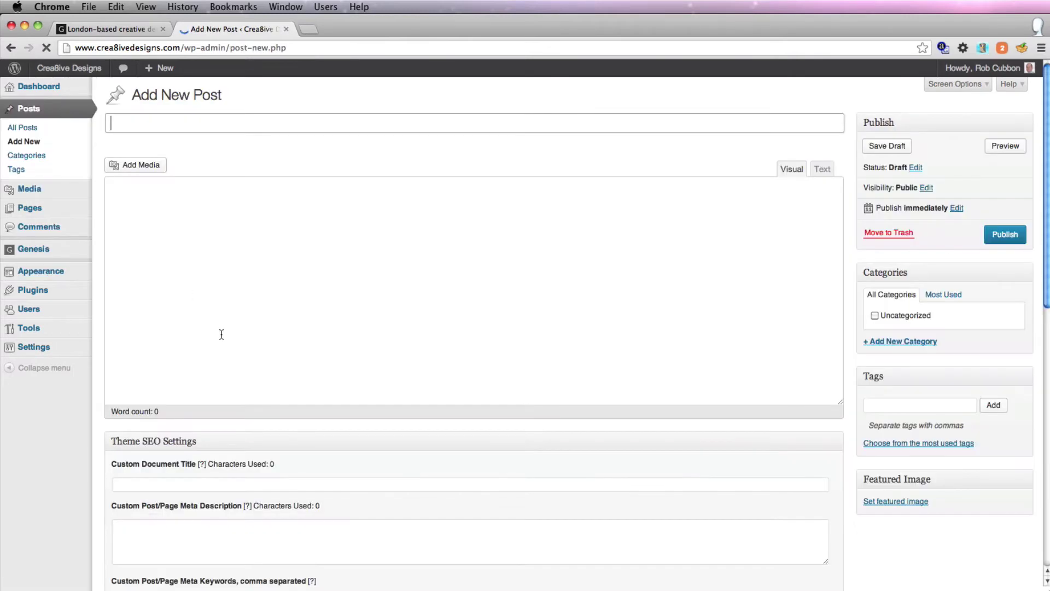
{"action": "type", "text": "Leveraging relationships"}
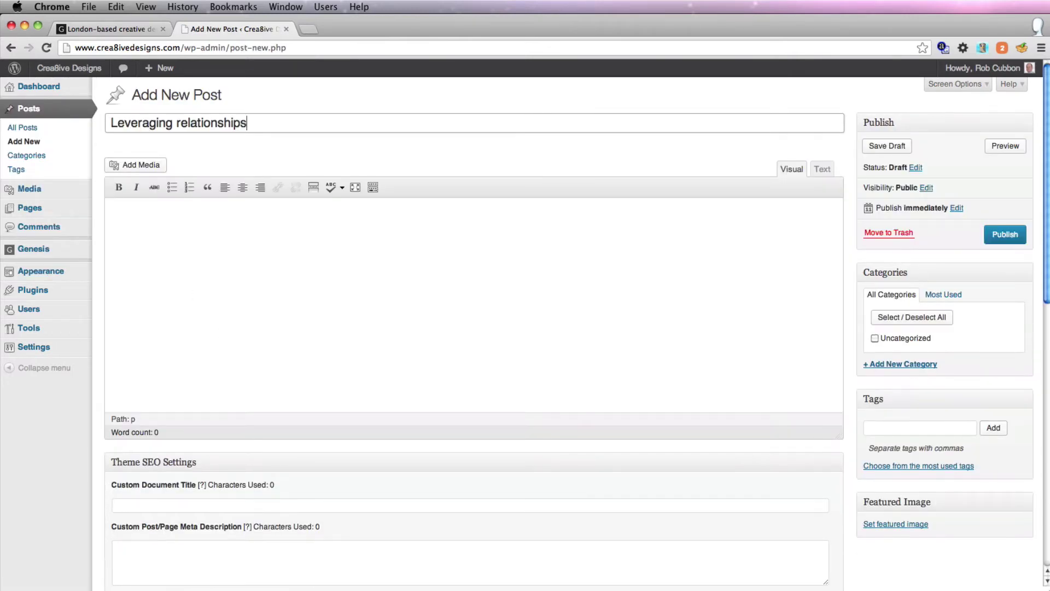
{"action": "left_click", "coordinate": [180, 251]}
Upload couple.jpg from the Desktop through Add Media.
{"action": "left_click", "coordinate": [131, 172]}
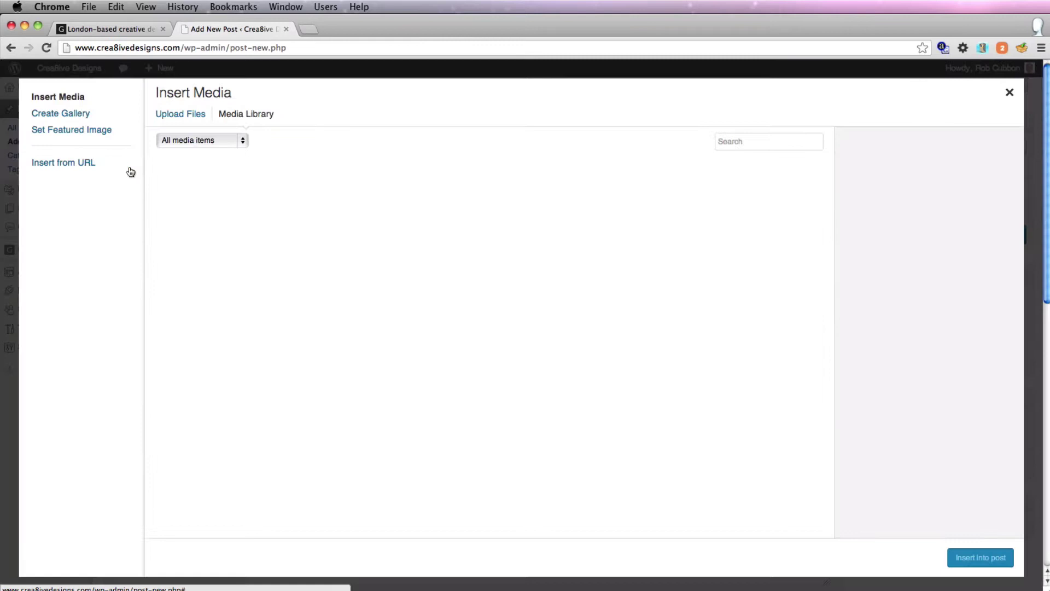
{"action": "left_click", "coordinate": [181, 113]}
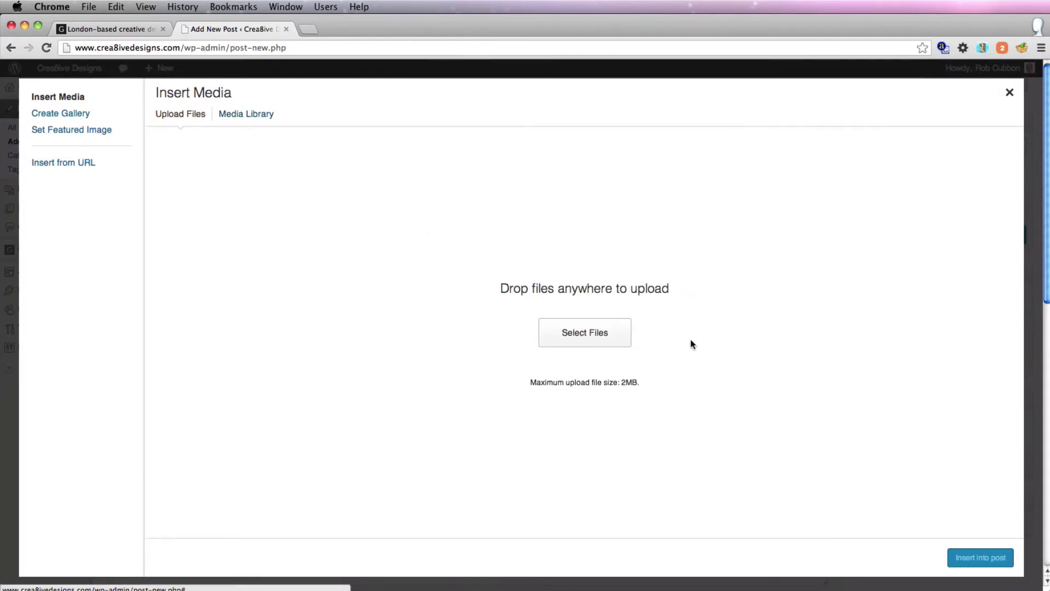
{"action": "left_click", "coordinate": [601, 334]}
{"action": "left_click", "coordinate": [313, 114]}
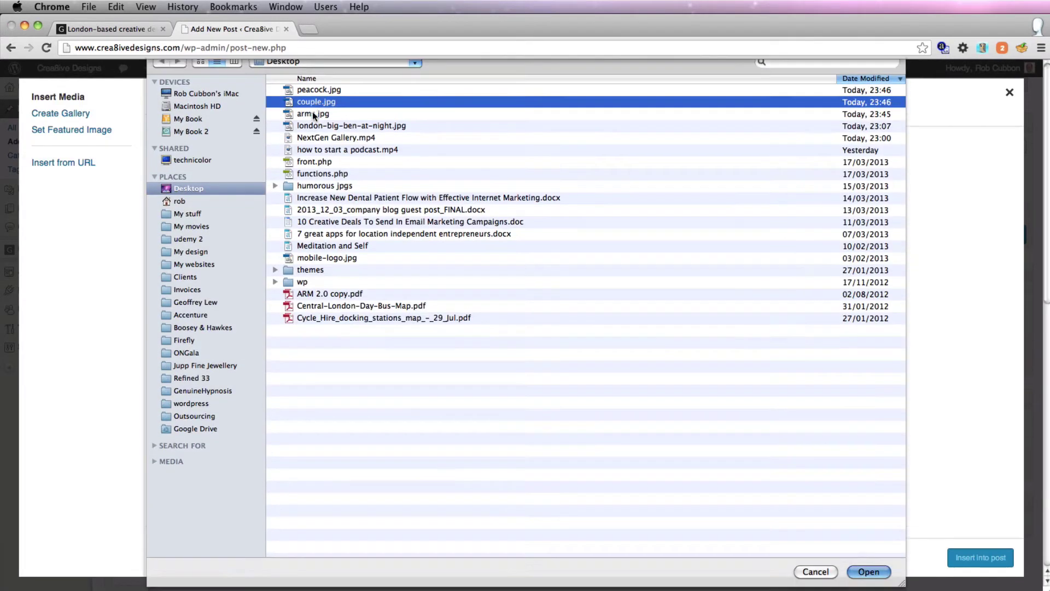
{"action": "double_click", "coordinate": [313, 114]}
Set the image link to None and alt text to 'couple', then insert it into the post.
{"action": "left_click", "coordinate": [930, 426]}
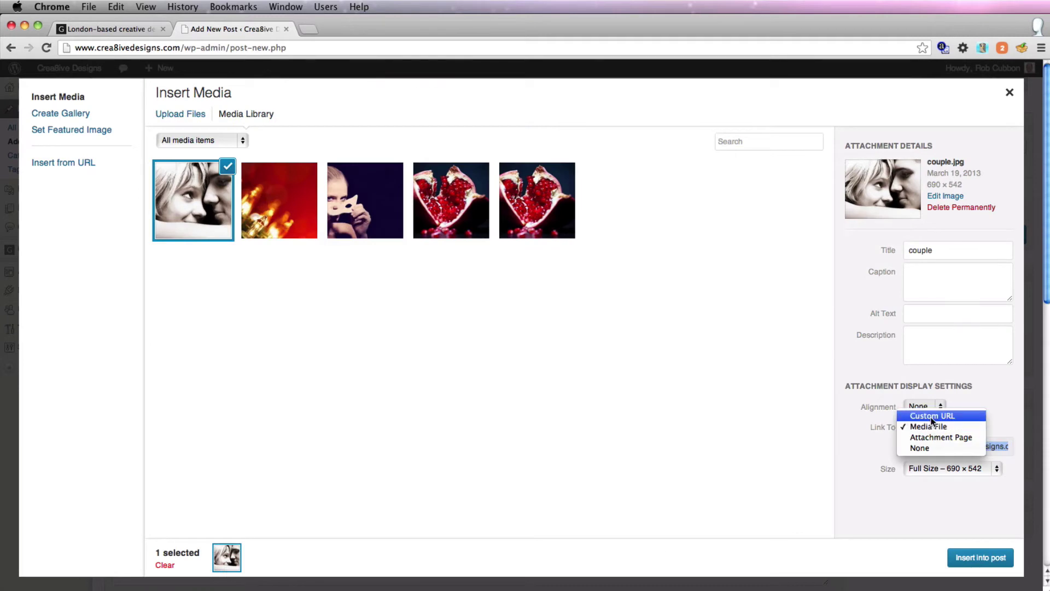
{"action": "left_click", "coordinate": [933, 448]}
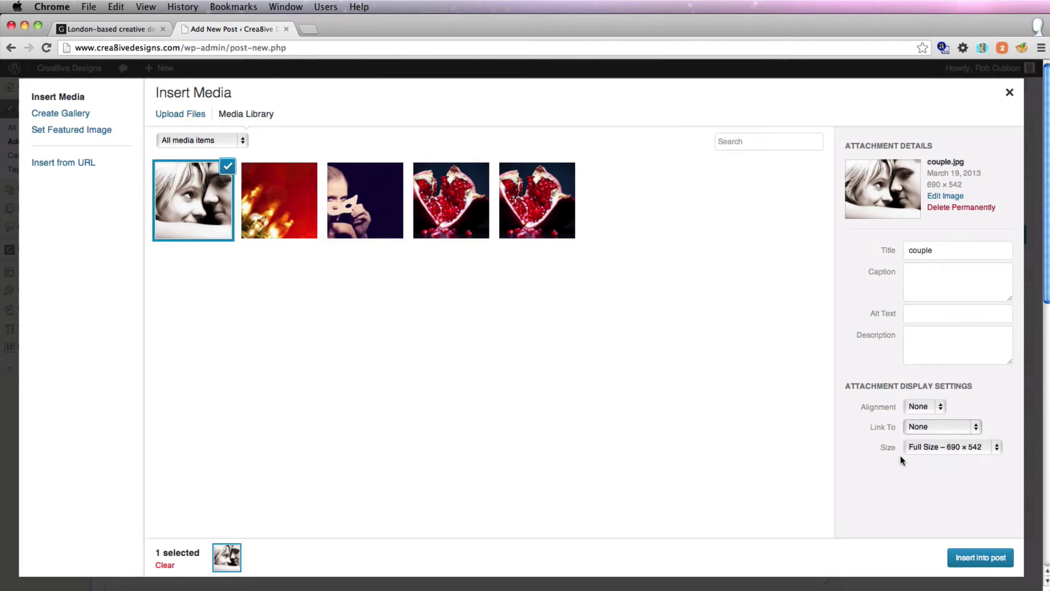
{"action": "double_click", "coordinate": [940, 251]}
{"action": "key", "text": "super+x"}
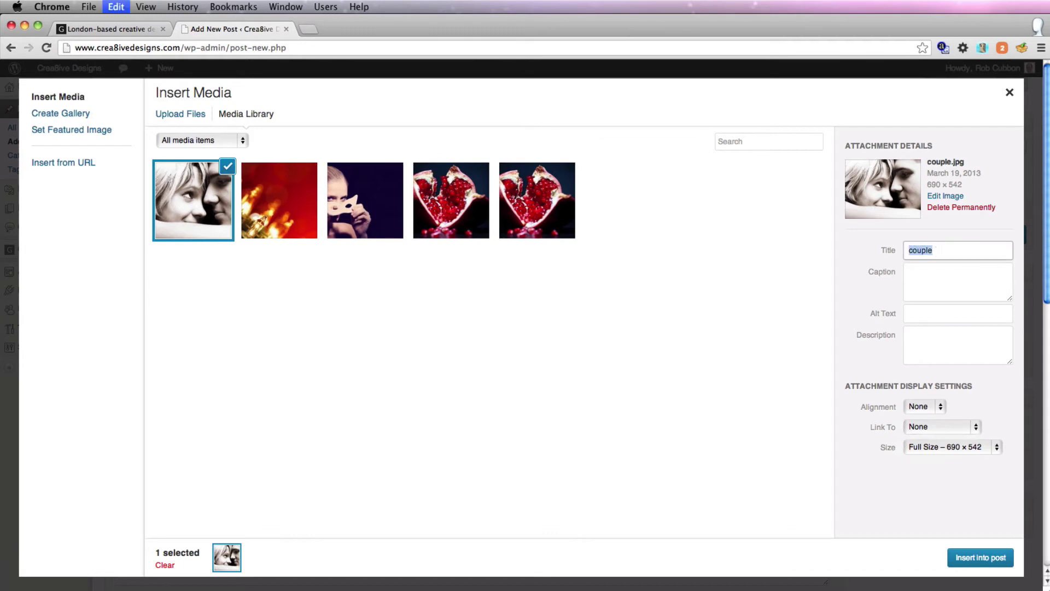
{"action": "left_click", "coordinate": [910, 314]}
{"action": "key", "text": "super+v"}
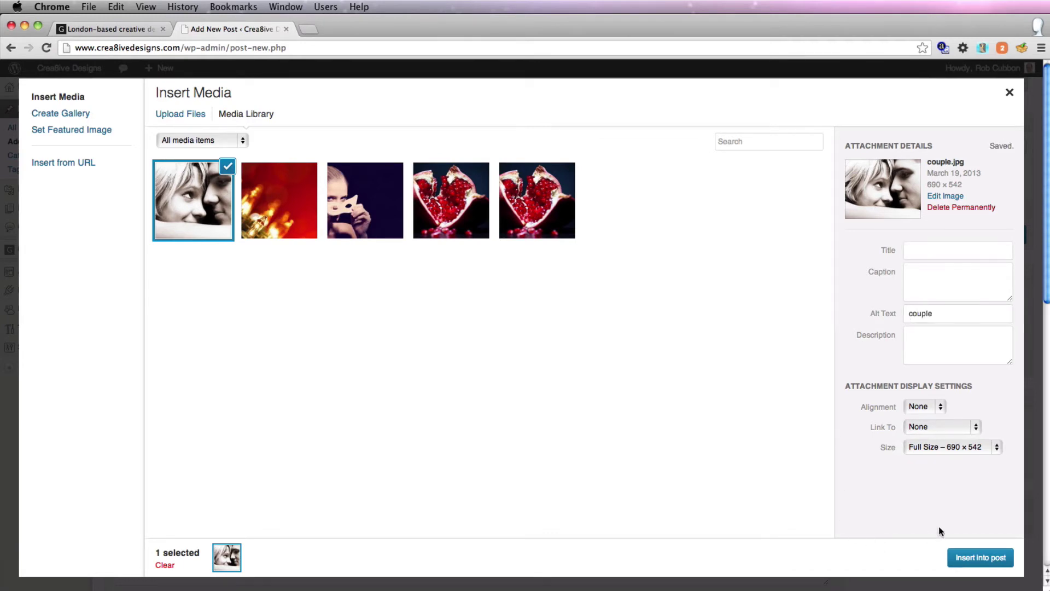
{"action": "left_click", "coordinate": [959, 558]}
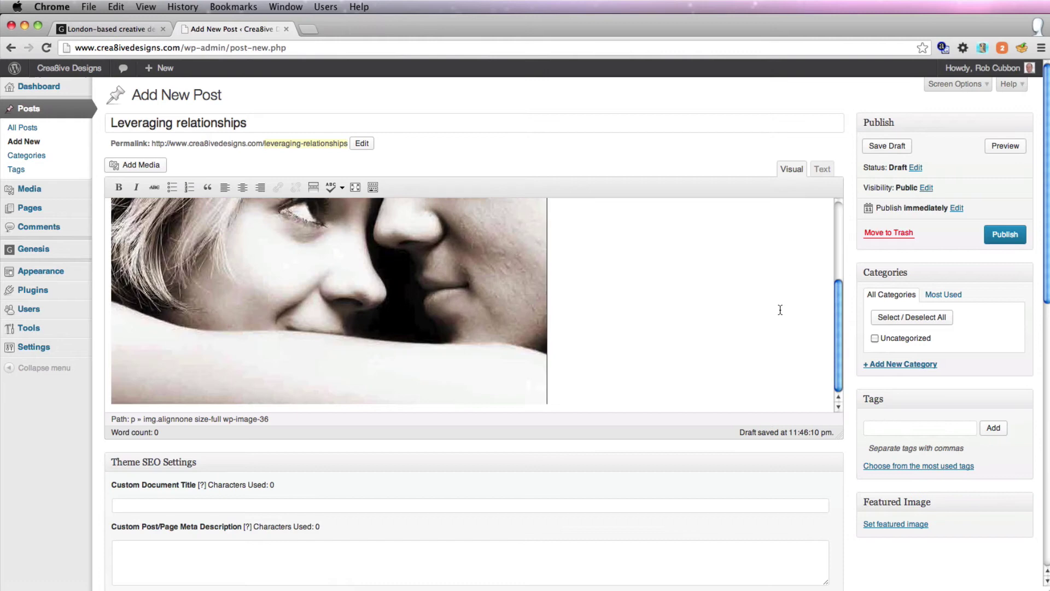
Paste the lorem ipsum body with an <h2> Sub head into the Text view and publish.
{"action": "scroll", "coordinate": [778, 307], "scroll_direction": "up", "scroll_amount": 5}
{"action": "left_click", "coordinate": [822, 169]}
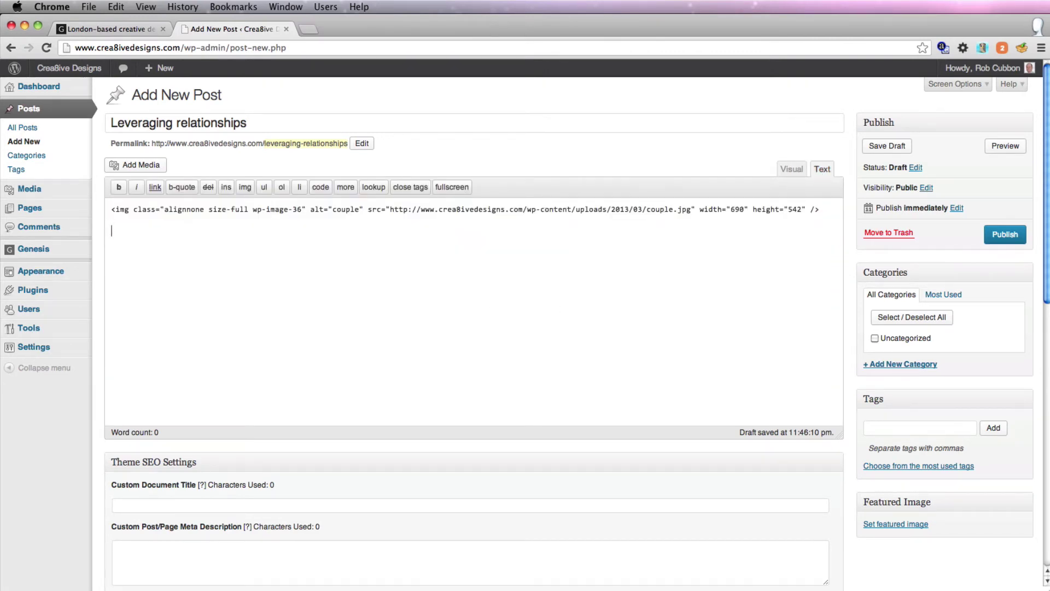
{"action": "key", "text": "super+v"}
{"action": "left_click", "coordinate": [993, 236]}
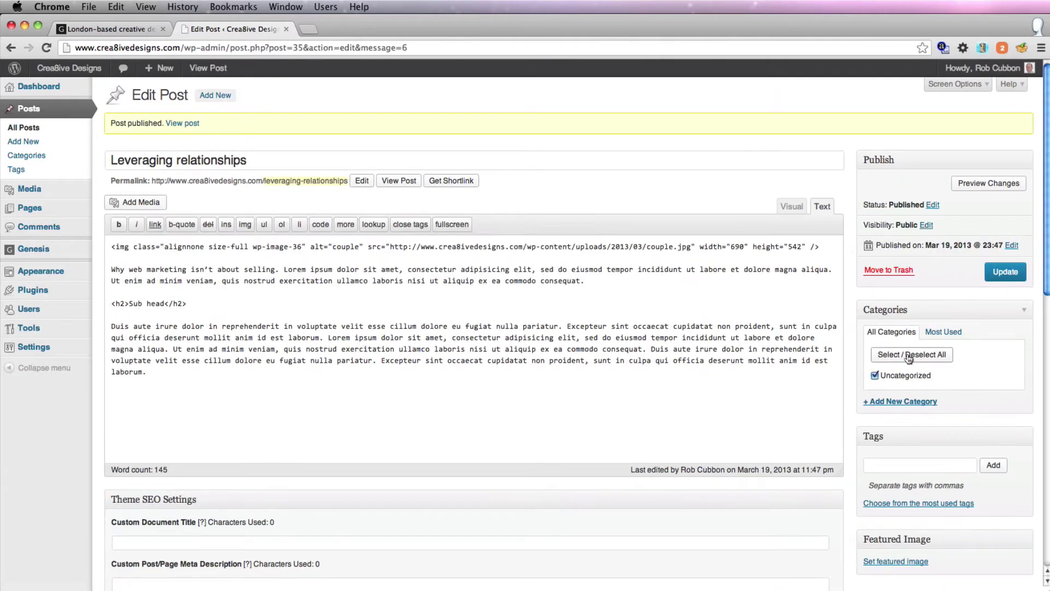
Review the published Leveraging relationships post and switch to the live site.
{"action": "scroll", "coordinate": [870, 372], "scroll_direction": "down", "scroll_amount": 3}
{"action": "scroll", "coordinate": [877, 418], "scroll_direction": "down", "scroll_amount": 1}
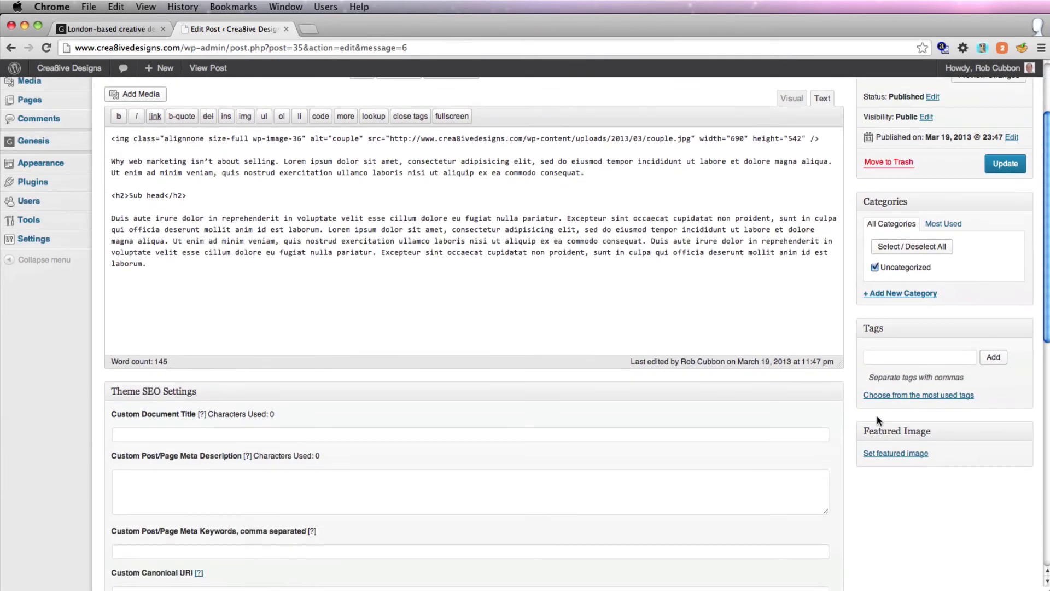
{"action": "left_click", "coordinate": [347, 489]}
{"action": "scroll", "coordinate": [363, 488], "scroll_direction": "up", "scroll_amount": 5}
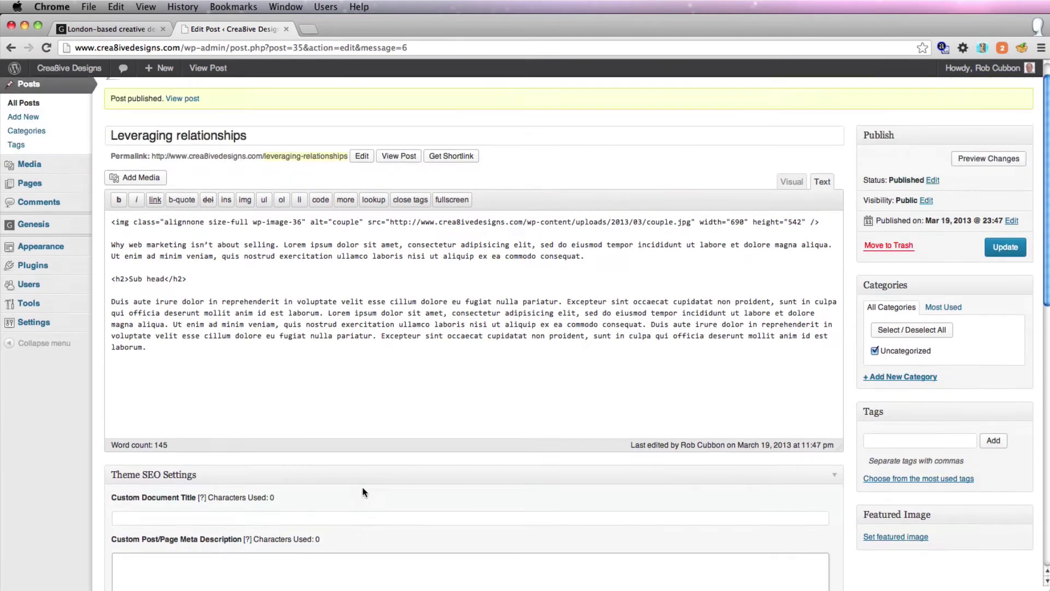
{"action": "left_click", "coordinate": [136, 31]}
View the live Leveraging relationships post from the Blog page, then return to its Edit Post tab.
{"action": "left_click", "coordinate": [774, 99]}
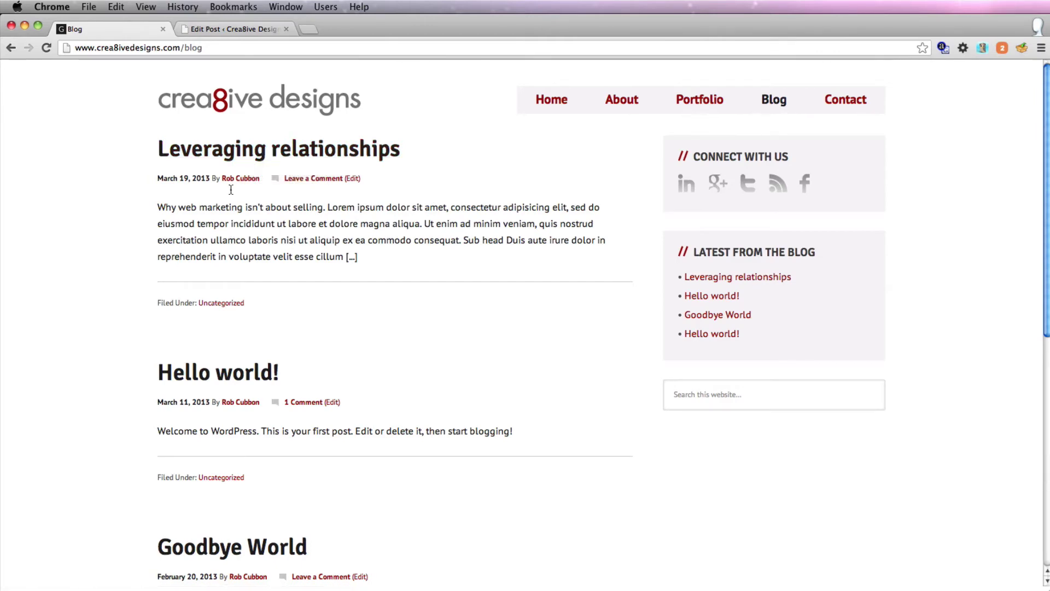
{"action": "left_click", "coordinate": [274, 149]}
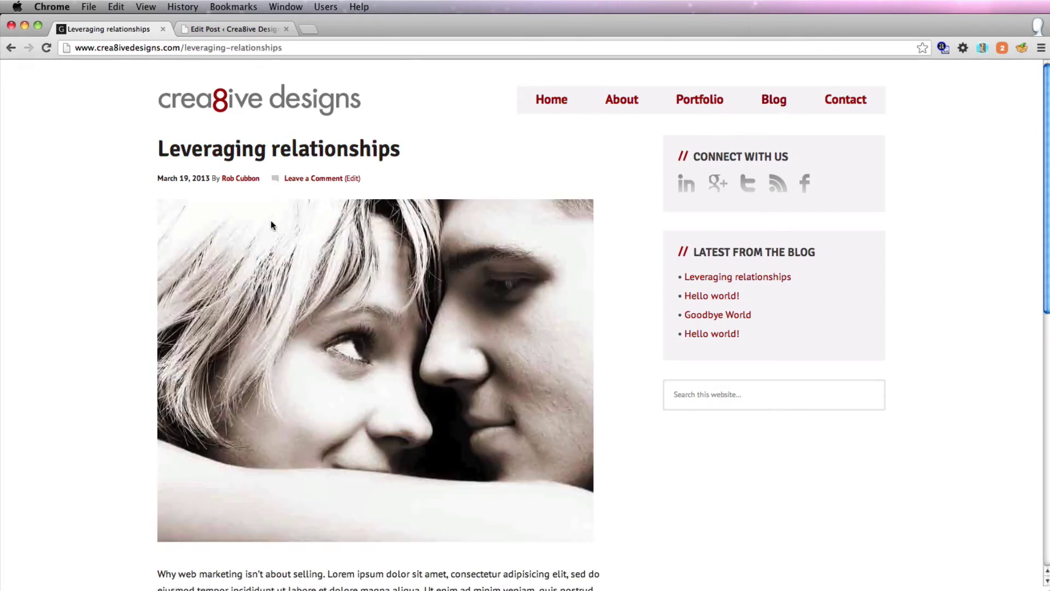
{"action": "scroll", "coordinate": [499, 304], "scroll_direction": "down", "scroll_amount": 10}
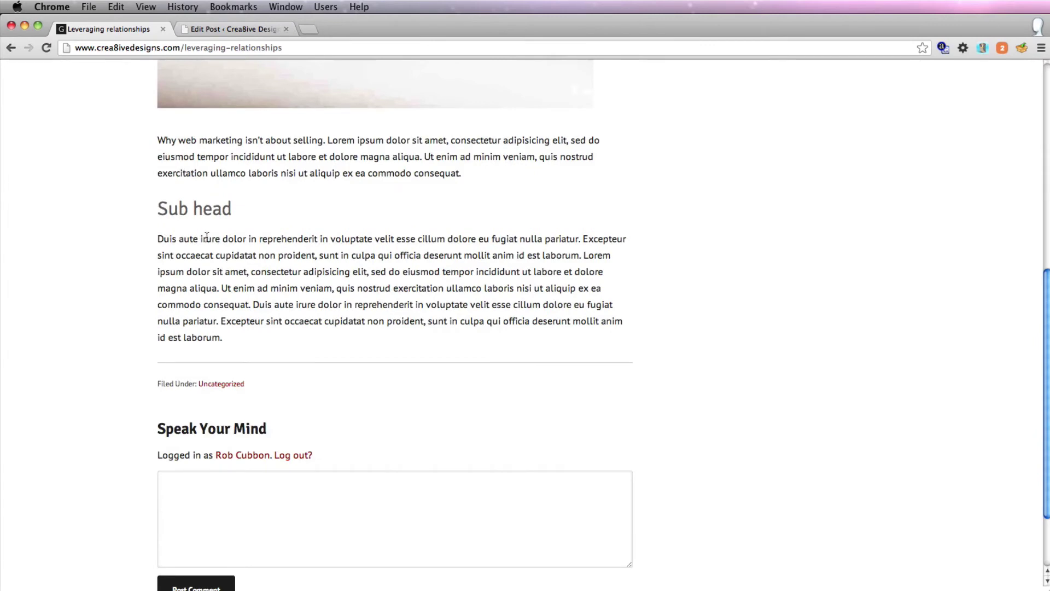
{"action": "scroll", "coordinate": [207, 237], "scroll_direction": "down", "scroll_amount": 2}
{"action": "scroll", "coordinate": [207, 241], "scroll_direction": "up", "scroll_amount": 12}
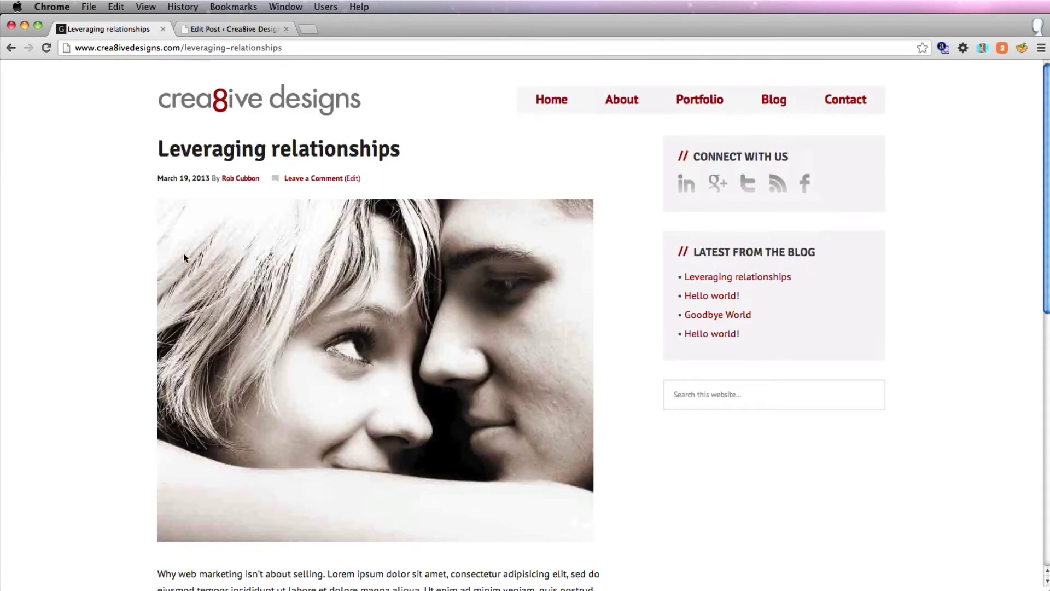
{"action": "key", "text": "ctrl+Tab"}
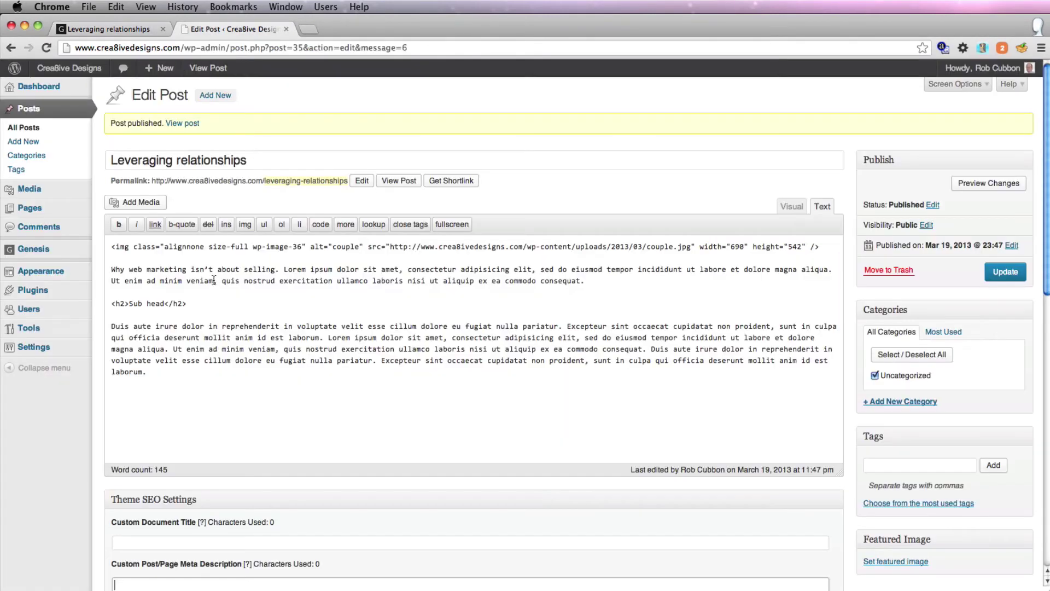
Publish 'The Nature of Teamwork' with arms.jpg, alt text 'arms', Link To None.
{"action": "left_click", "coordinate": [19, 146]}
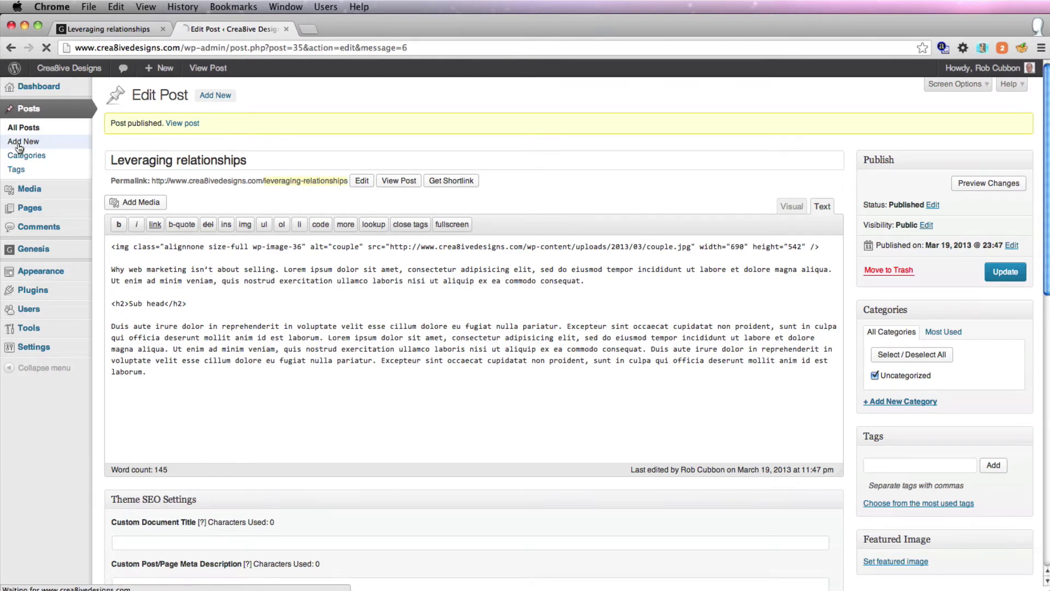
{"action": "type", "text": "The Nature of Teamwork"}
{"action": "key", "text": "Tab"}
{"action": "left_click", "coordinate": [153, 173]}
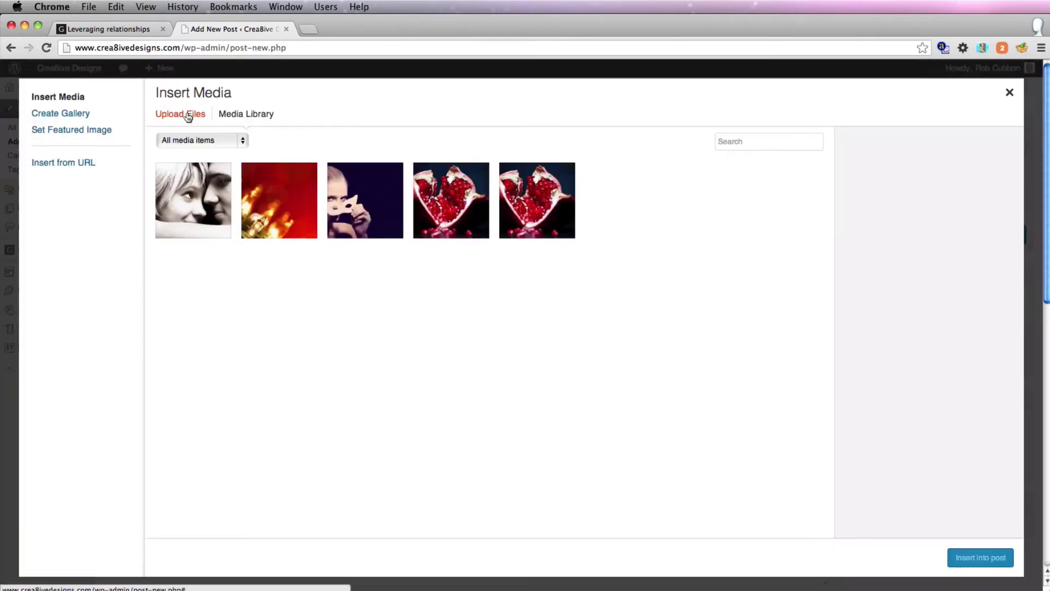
{"action": "left_click", "coordinate": [188, 114]}
{"action": "left_click", "coordinate": [563, 333]}
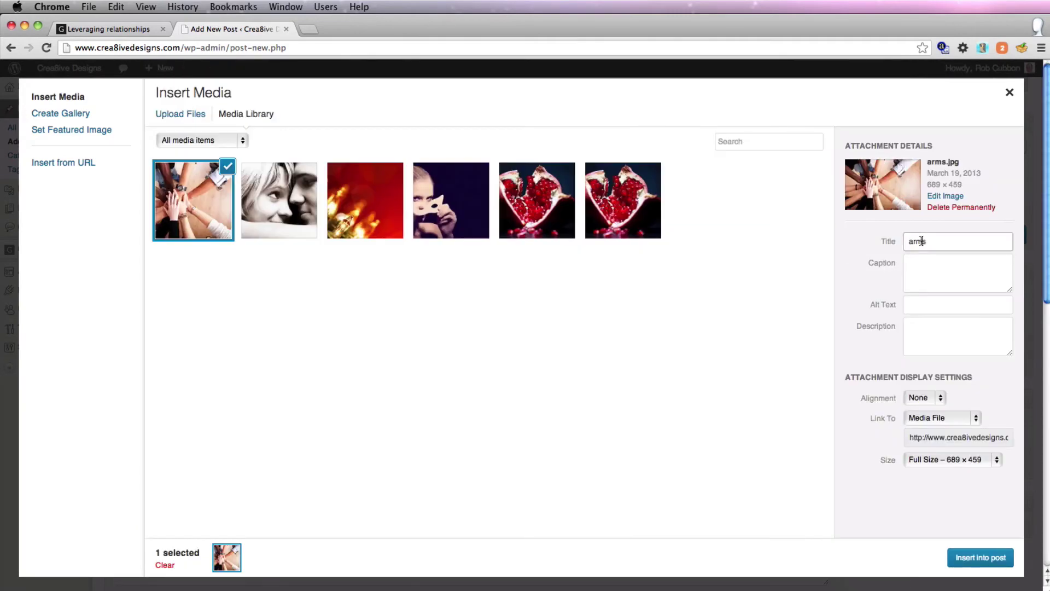
{"action": "left_click", "coordinate": [957, 304]}
{"action": "type", "text": "arms"}
{"action": "left_click", "coordinate": [943, 418]}
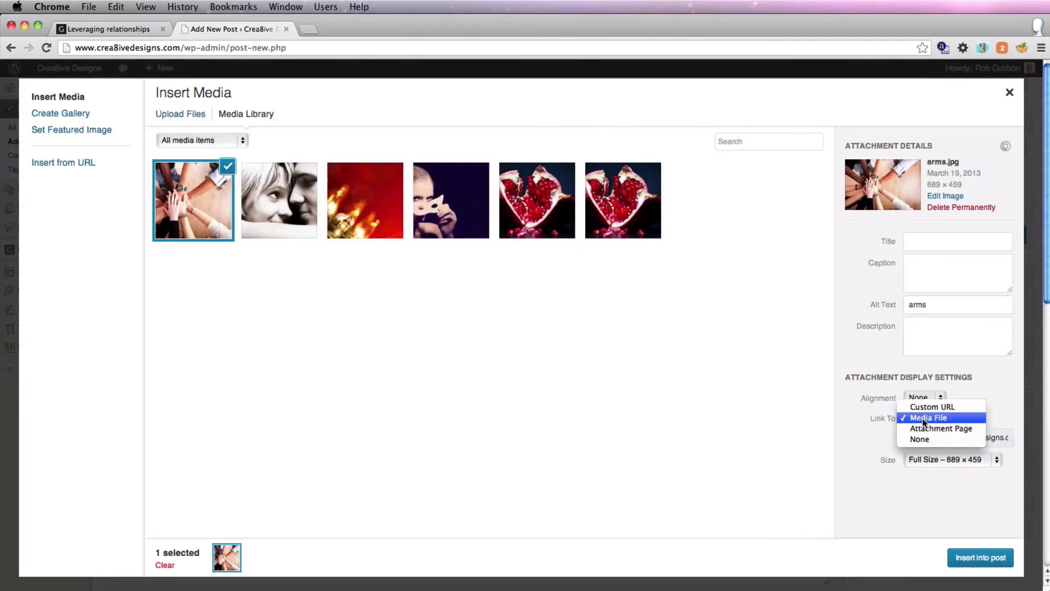
{"action": "left_click", "coordinate": [930, 436]}
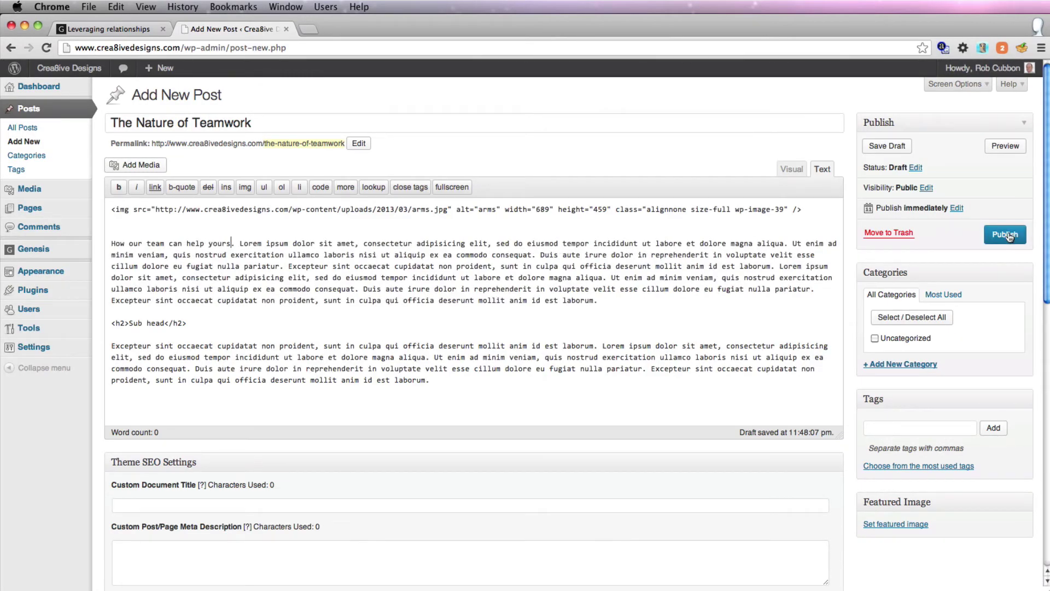
{"action": "left_click", "coordinate": [1005, 234]}
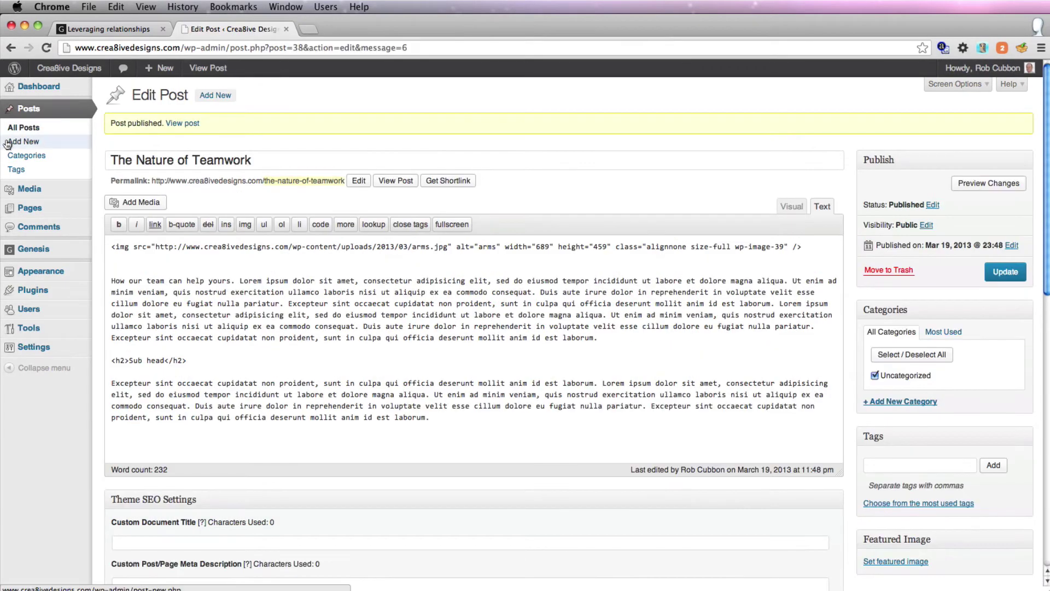
Publish 'The Power of Color' with peacock.jpg, alt text 'peacock', Link To None, then list all posts.
{"action": "left_click", "coordinate": [24, 141]}
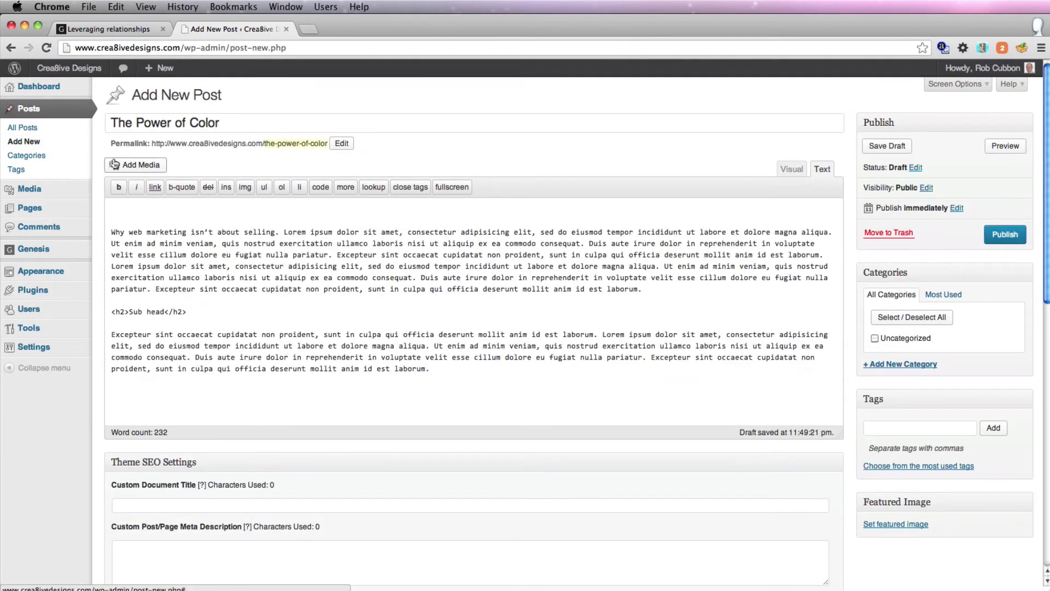
{"action": "left_click", "coordinate": [114, 164]}
{"action": "left_click", "coordinate": [577, 333]}
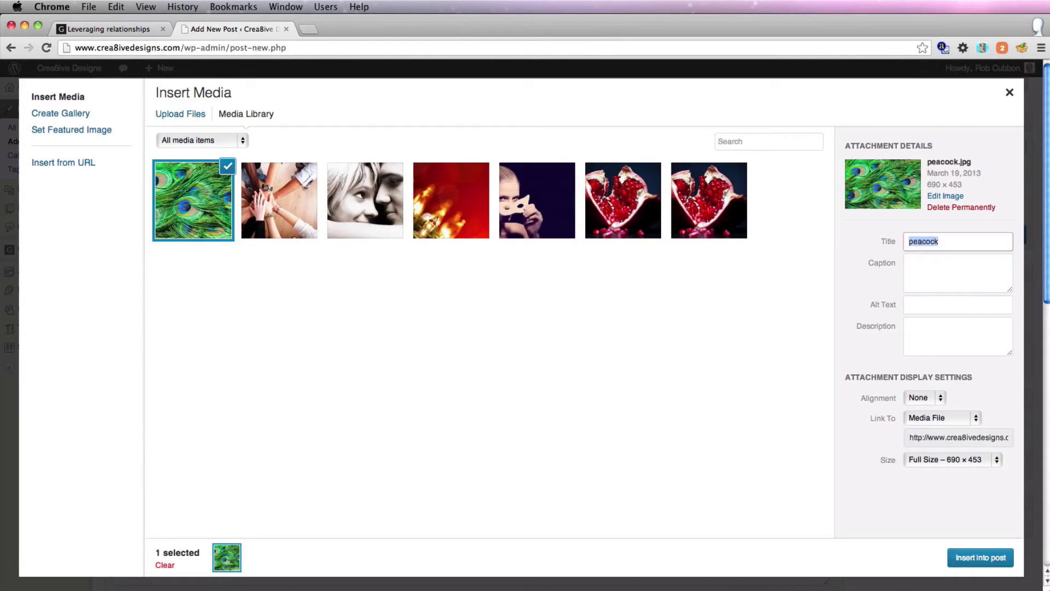
{"action": "left_click", "coordinate": [957, 305]}
{"action": "type", "text": "peacock"}
{"action": "left_click", "coordinate": [942, 418]}
{"action": "left_click", "coordinate": [930, 437]}
{"action": "left_click", "coordinate": [981, 558]}
{"action": "left_click", "coordinate": [998, 235]}
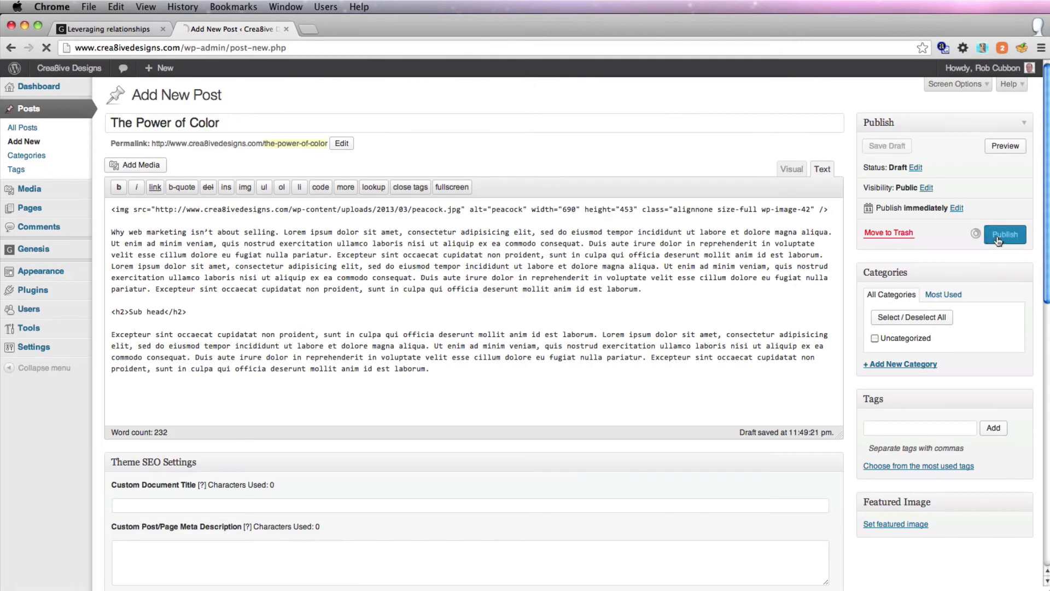
{"action": "left_click", "coordinate": [12, 127]}
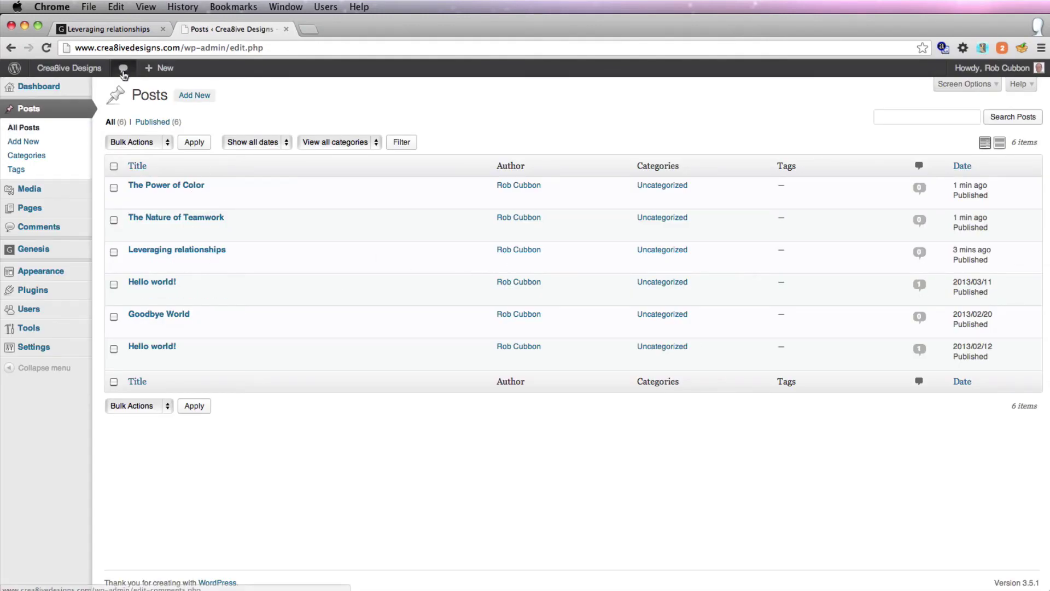
Open The Nature of Teamwork post from the live site's Blog page to check its arms image.
{"action": "left_click", "coordinate": [110, 28]}
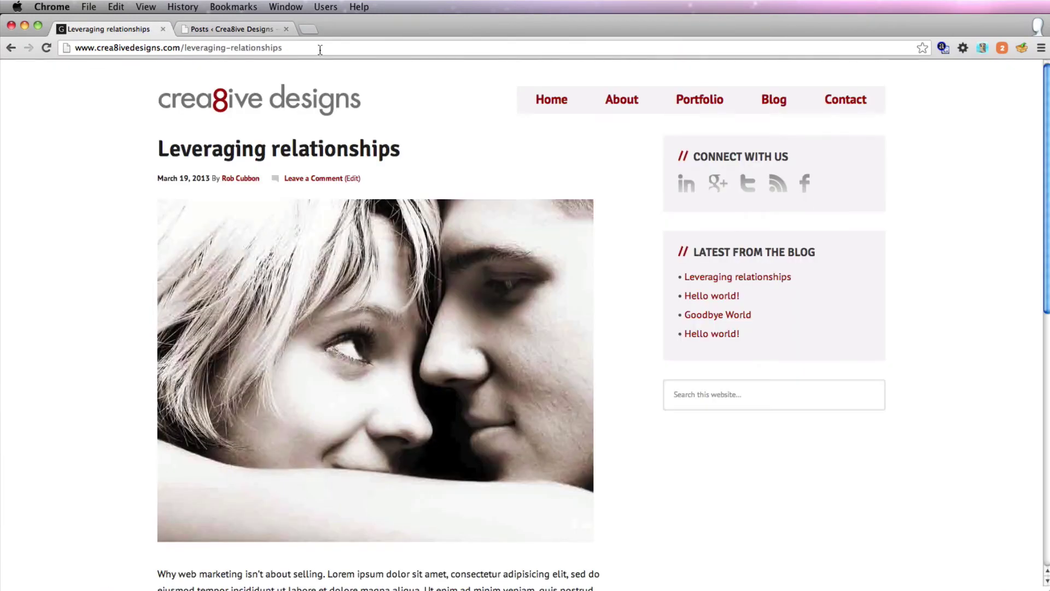
{"action": "left_click", "coordinate": [784, 103]}
{"action": "scroll", "coordinate": [312, 247], "scroll_direction": "down", "scroll_amount": 10}
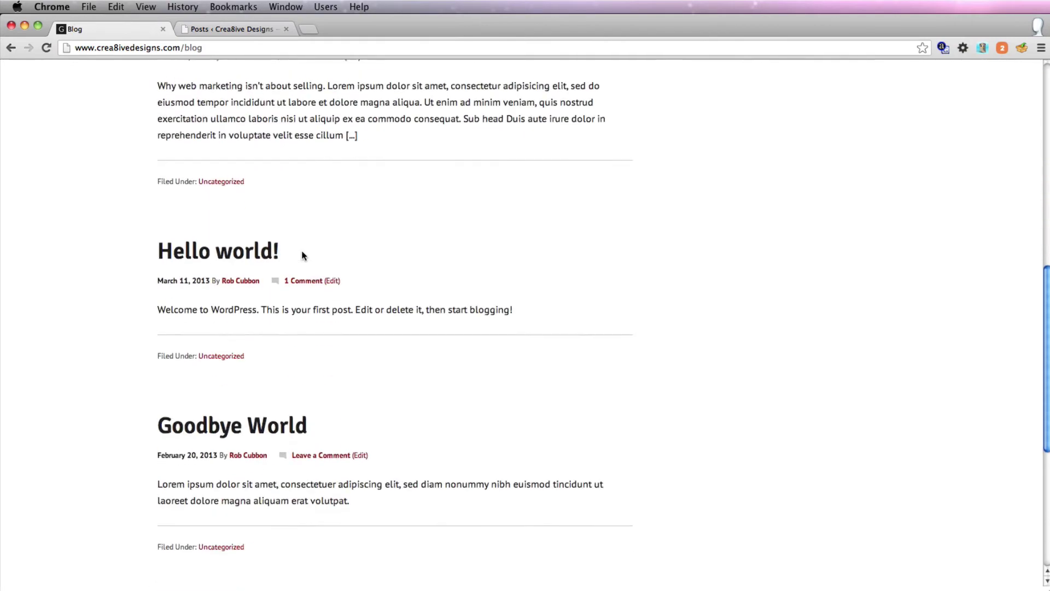
{"action": "scroll", "coordinate": [301, 251], "scroll_direction": "up", "scroll_amount": 10}
{"action": "left_click", "coordinate": [253, 371]}
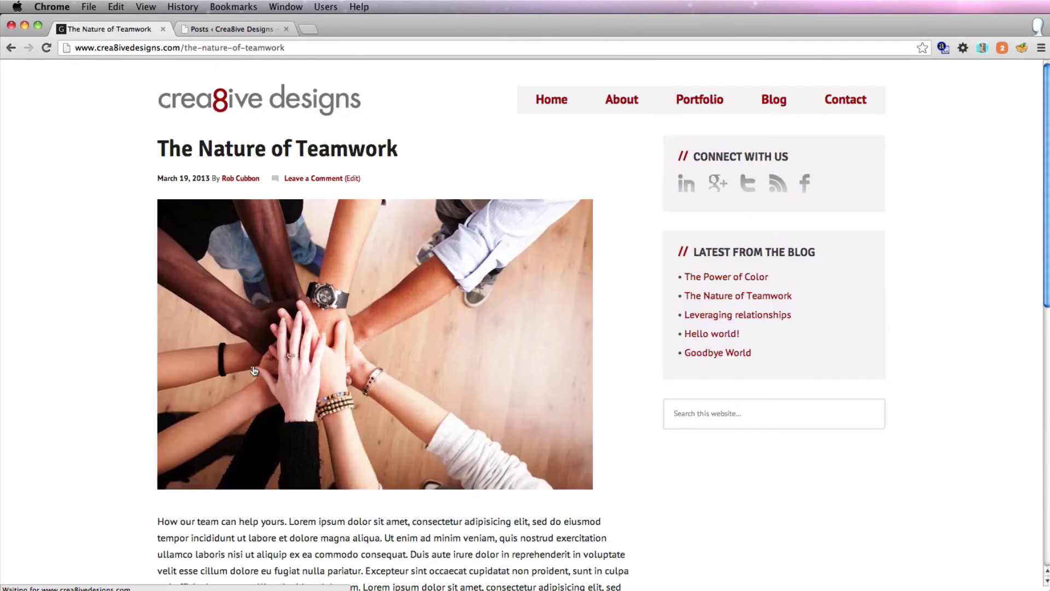
{"action": "scroll", "coordinate": [253, 371], "scroll_direction": "down", "scroll_amount": 12}
{"action": "scroll", "coordinate": [253, 367], "scroll_direction": "up", "scroll_amount": 12}
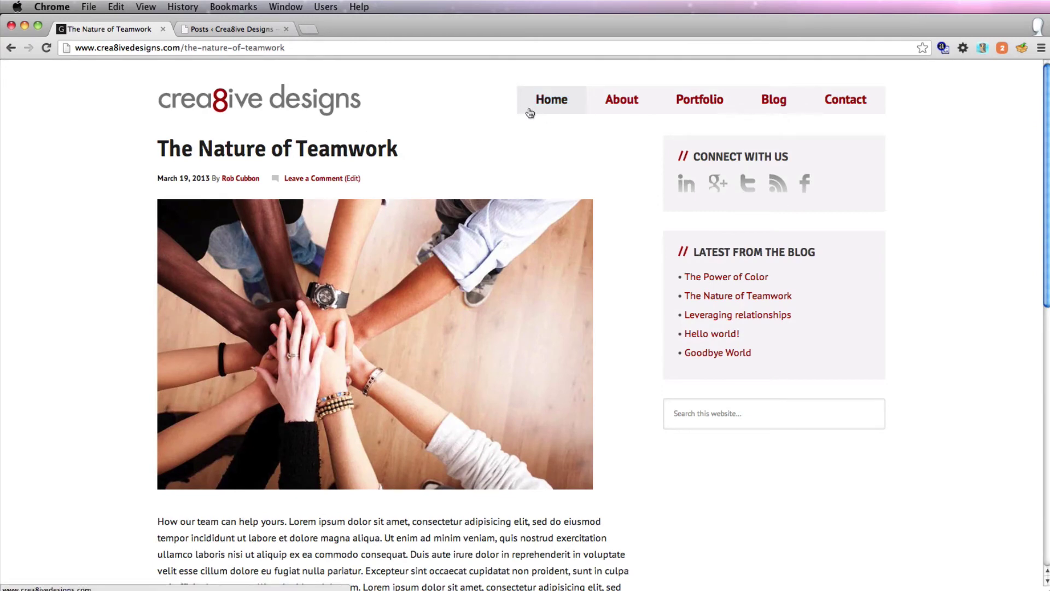
Check the 367x210 home-featured add_image_size in functions.php, then bring FileZilla forward.
{"action": "key", "text": "super+Tab"}
{"action": "key", "text": "super+Tab"}
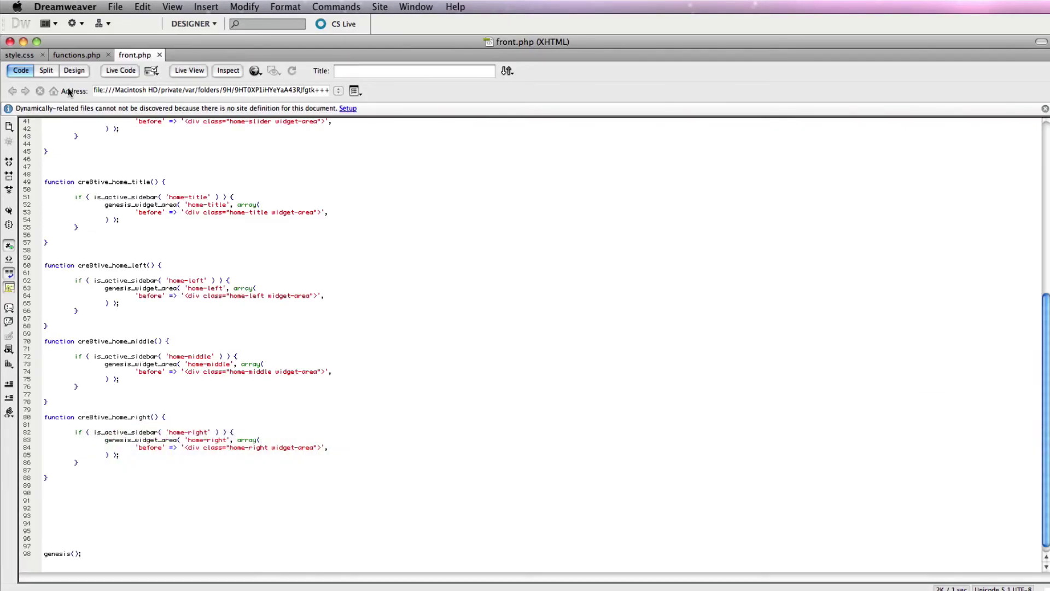
{"action": "left_click", "coordinate": [76, 55]}
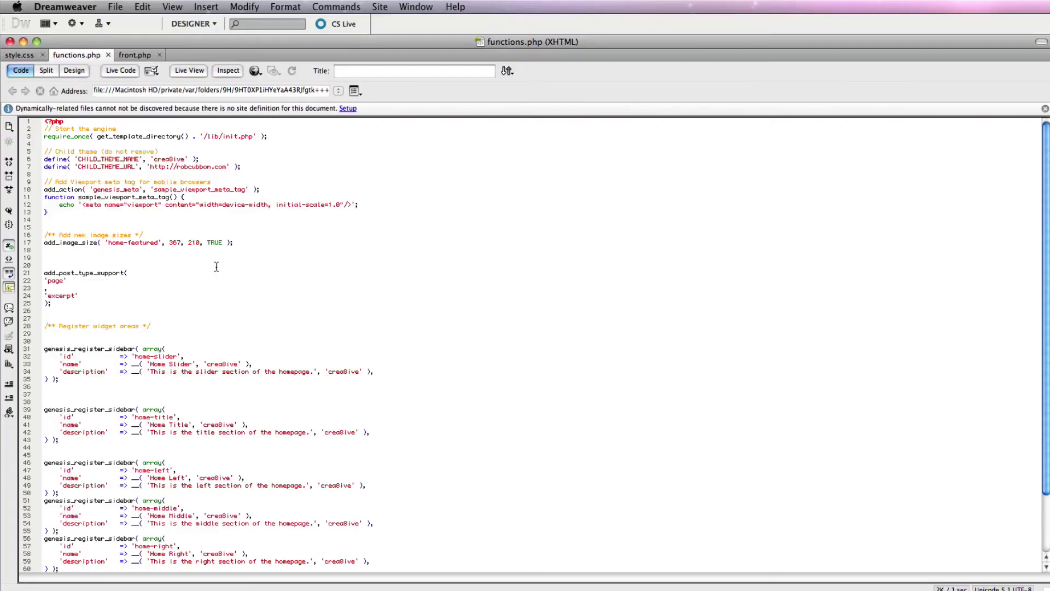
{"action": "key", "text": "super+Tab"}
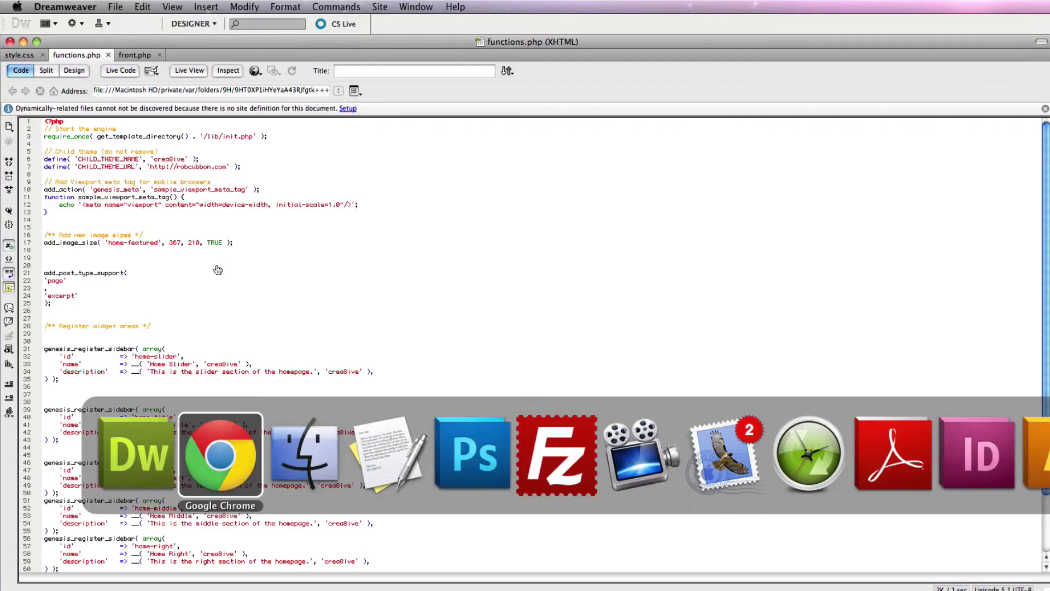
{"action": "key", "text": "super+Tab"}
{"action": "key", "text": "super+Tab"}
{"action": "key", "text": "super+Tab"}
{"action": "key", "text": "super+Tab"}
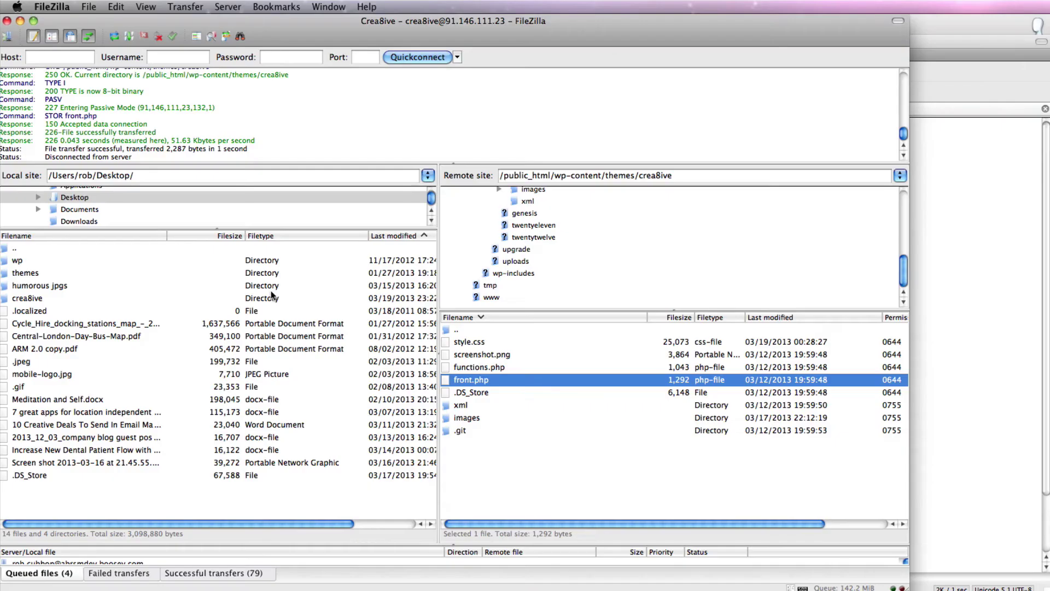
Open the remote wp-content/uploads/2013/03 folder.
{"action": "left_click", "coordinate": [528, 260]}
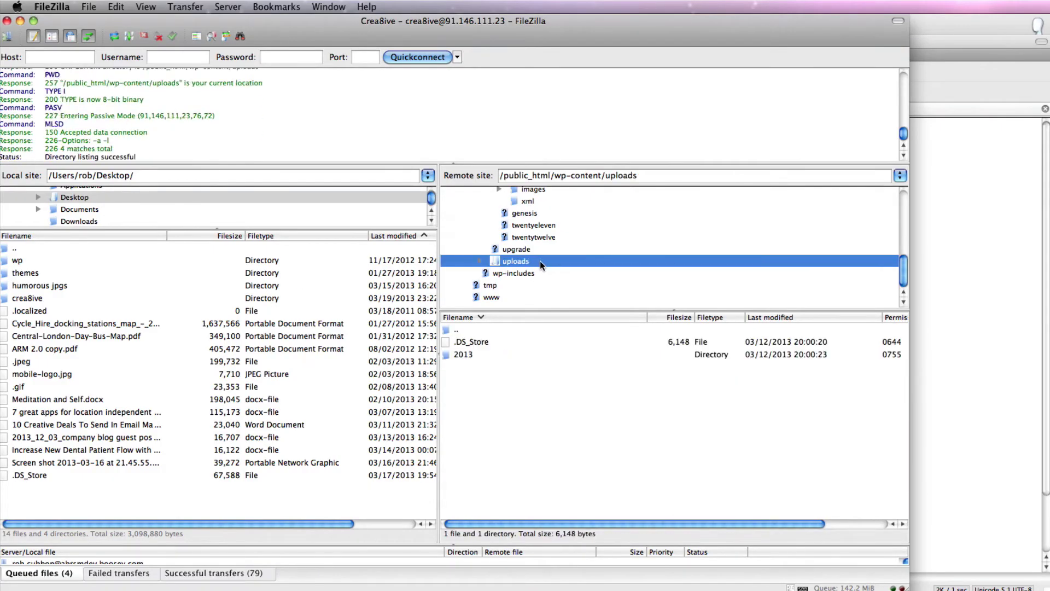
{"action": "double_click", "coordinate": [495, 354]}
{"action": "double_click", "coordinate": [491, 355]}
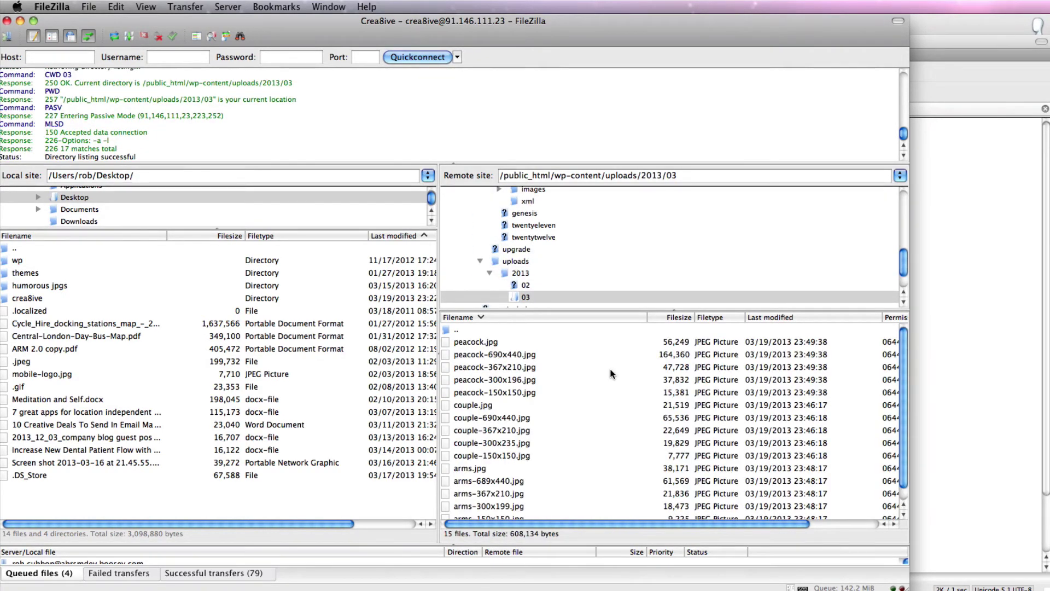
Compare the peacock, couple and arms files' sizes: 150x150, 690x440, 300x196 and 367x210 versions.
{"action": "left_click", "coordinate": [524, 342]}
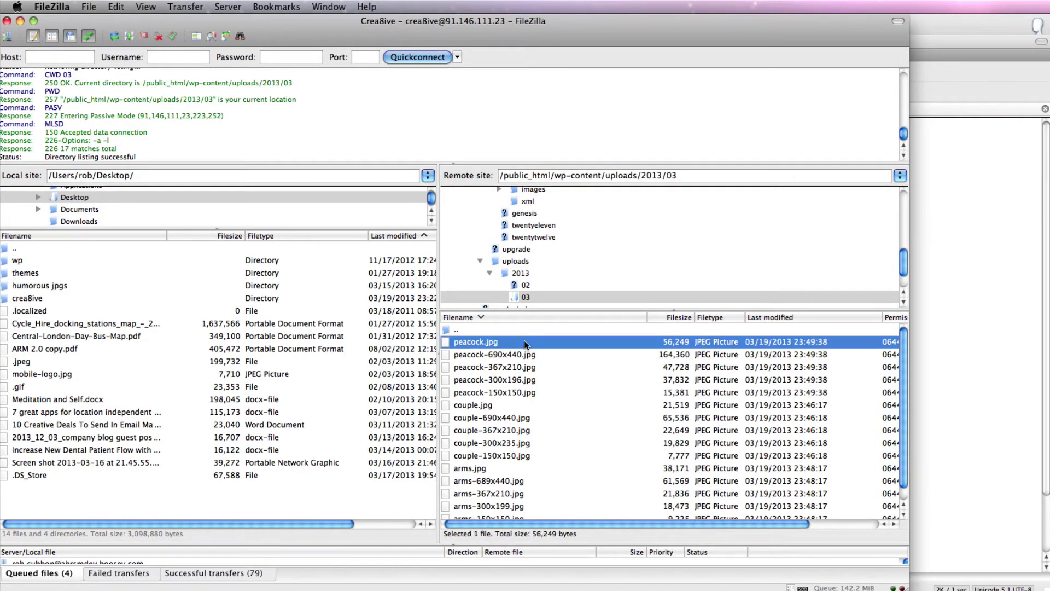
{"action": "left_click", "coordinate": [514, 405]}
{"action": "left_click", "coordinate": [525, 469]}
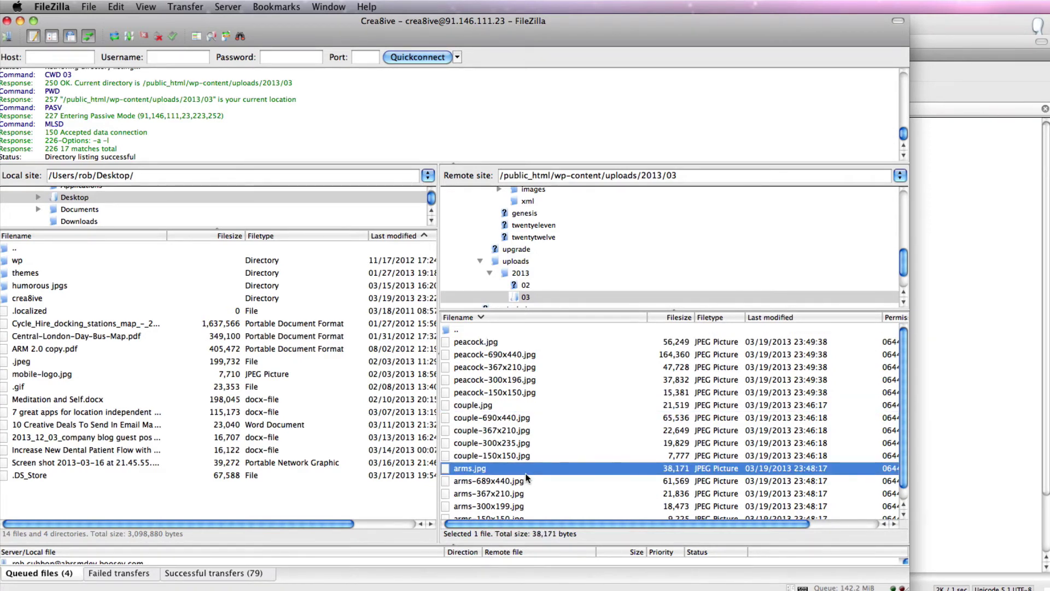
{"action": "left_click", "coordinate": [558, 393]}
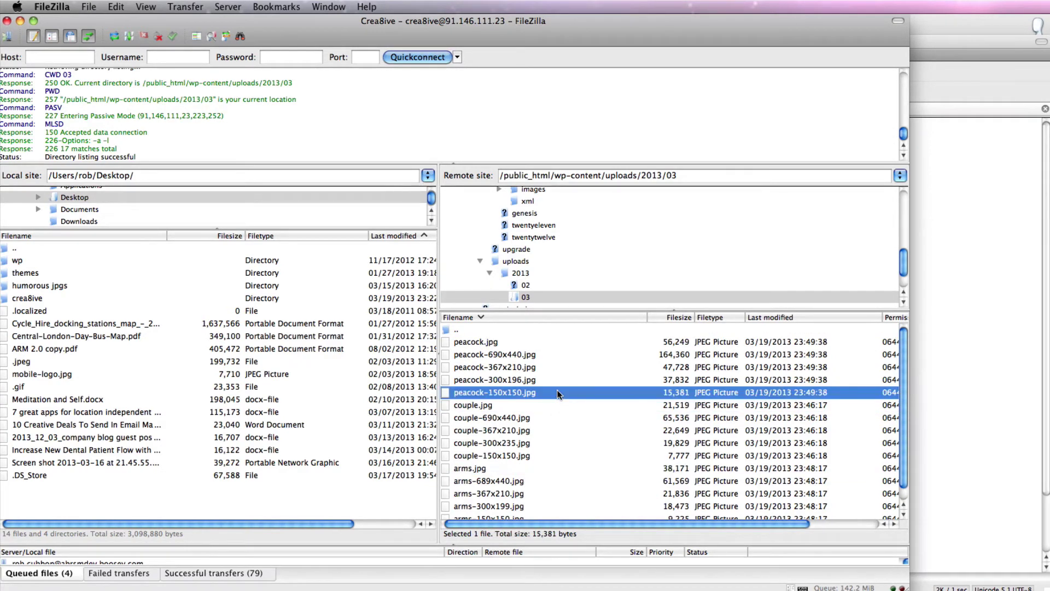
{"action": "left_click", "coordinate": [559, 355]}
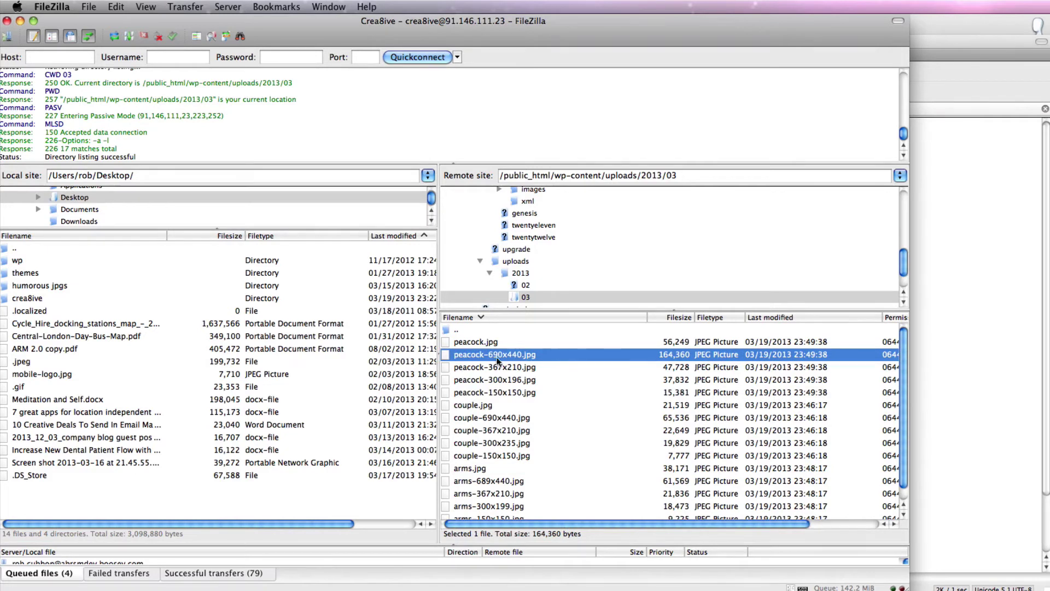
{"action": "left_click", "coordinate": [529, 419]}
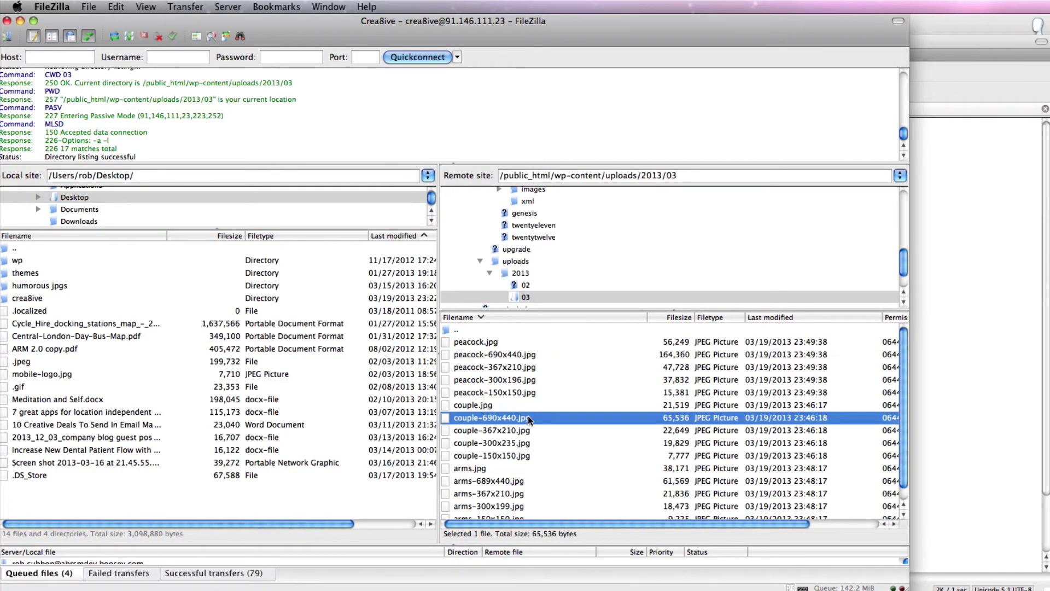
{"action": "left_click", "coordinate": [530, 480]}
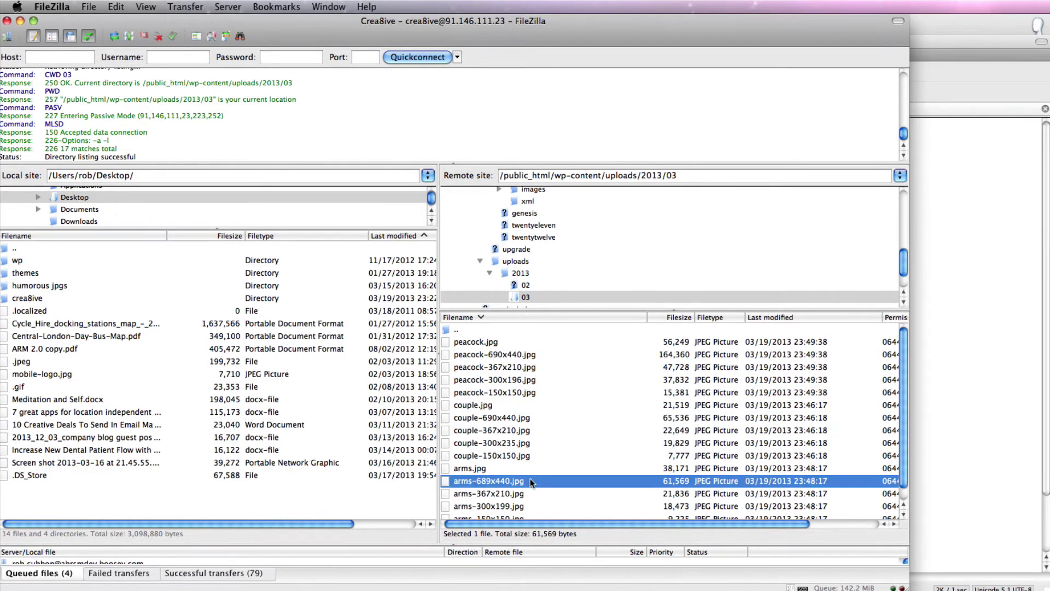
{"action": "left_click", "coordinate": [540, 393]}
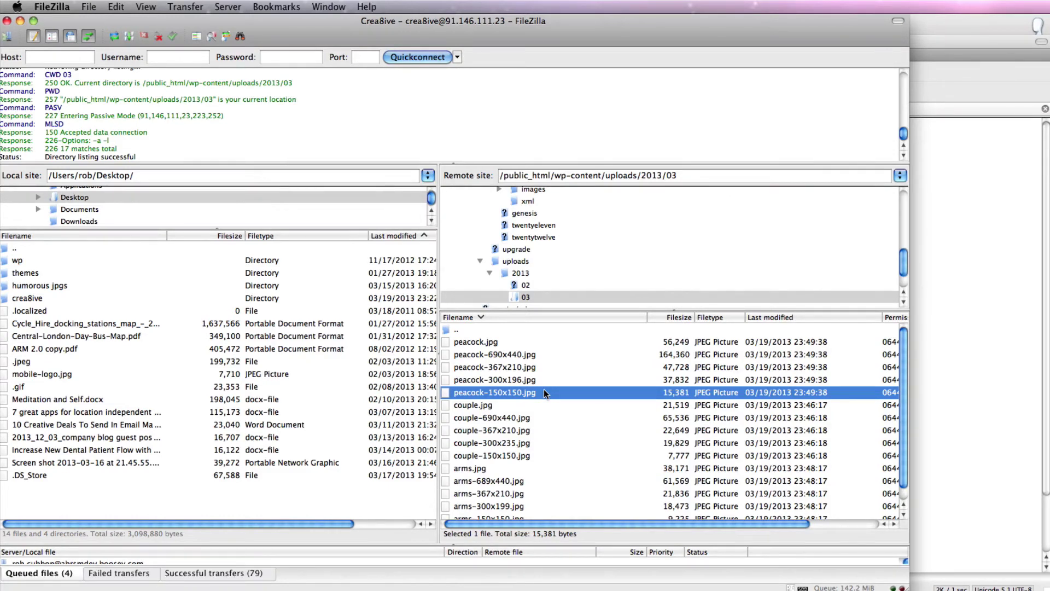
{"action": "left_click", "coordinate": [547, 385]}
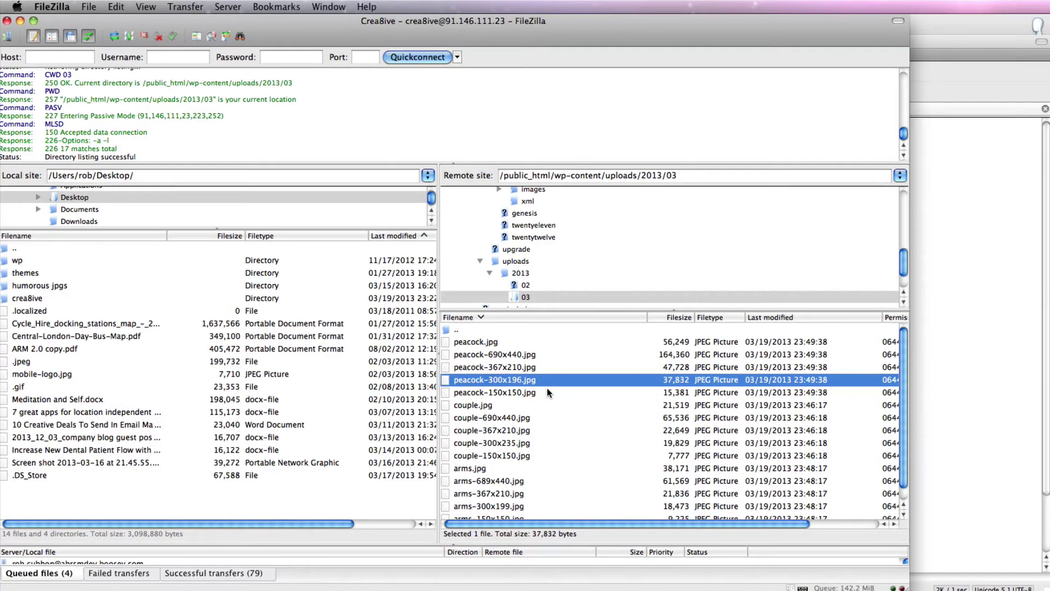
{"action": "left_click", "coordinate": [548, 369]}
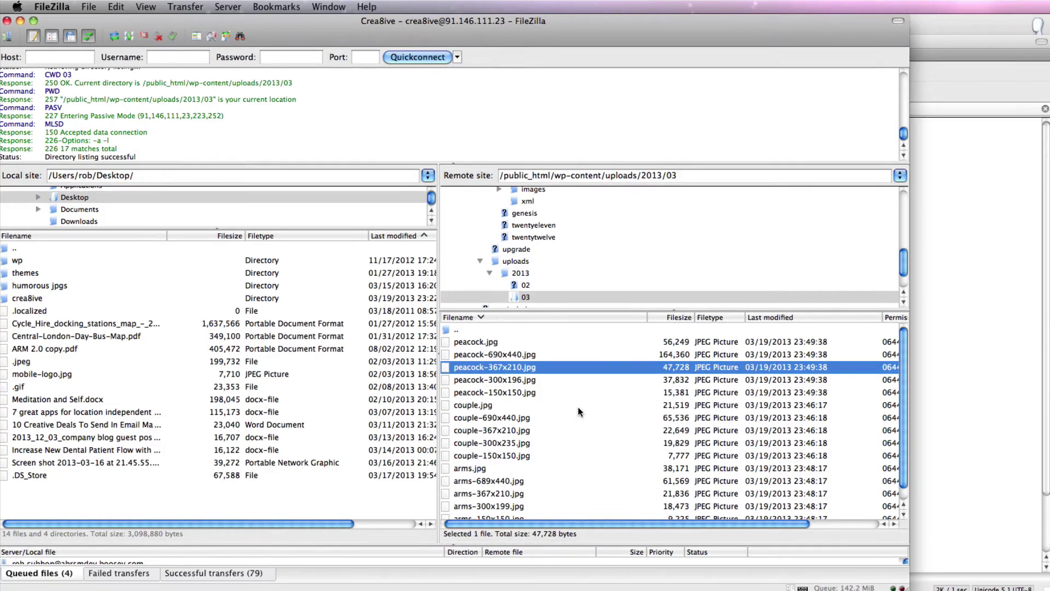
In the WordPress Widgets page, remove the Text widget from Home Left.
{"action": "key", "text": "super+Tab"}
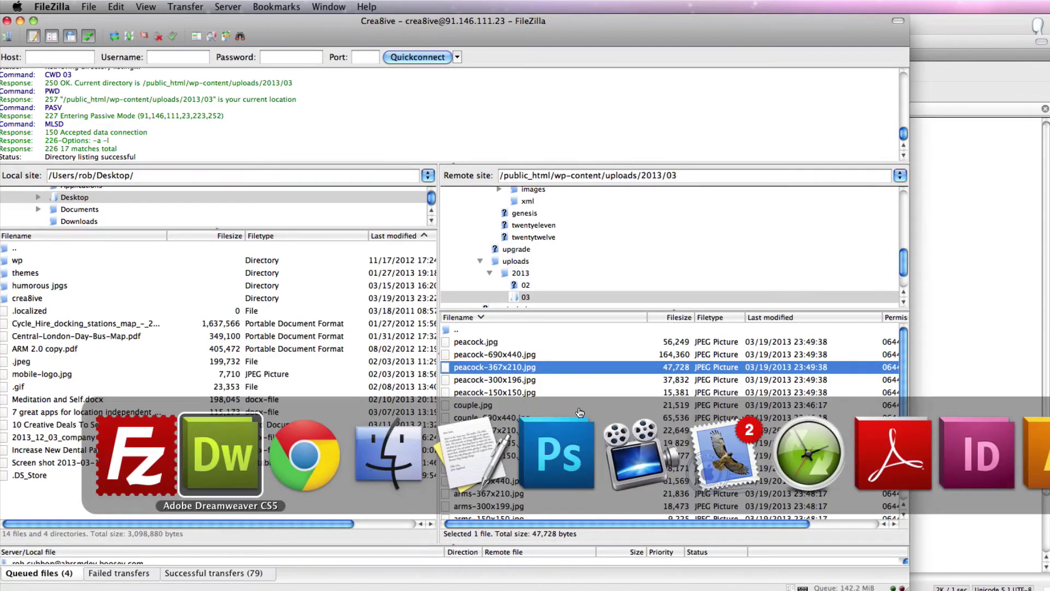
{"action": "key", "text": "super+Tab"}
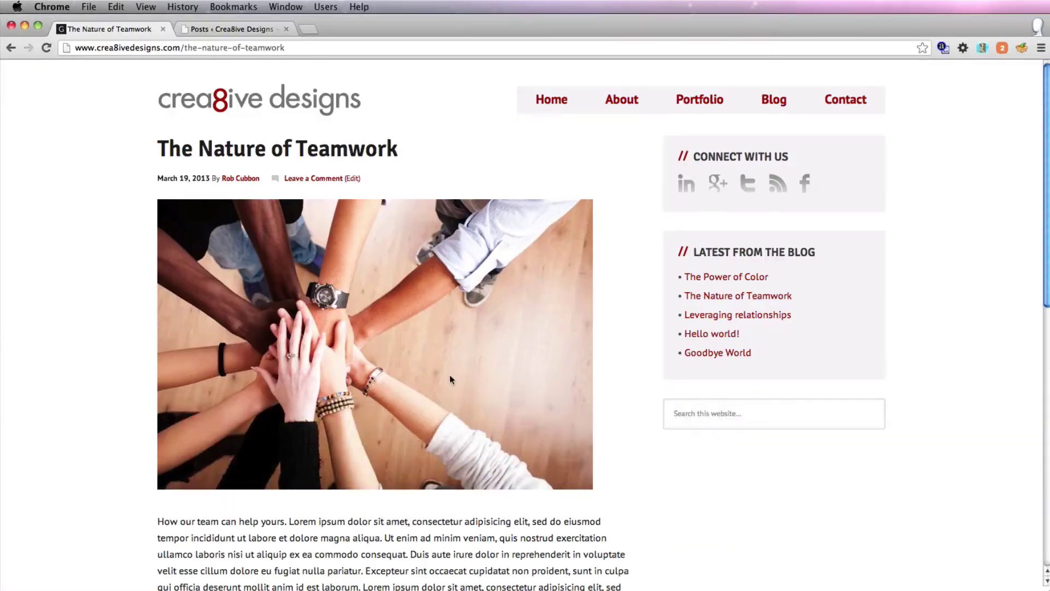
{"action": "left_click", "coordinate": [218, 31]}
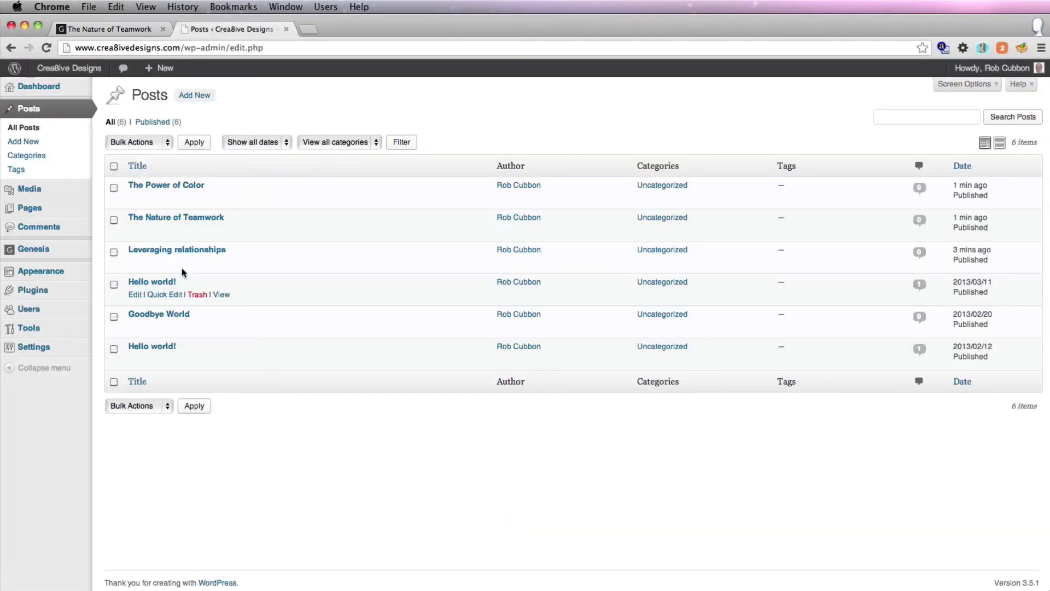
{"action": "left_click", "coordinate": [110, 269]}
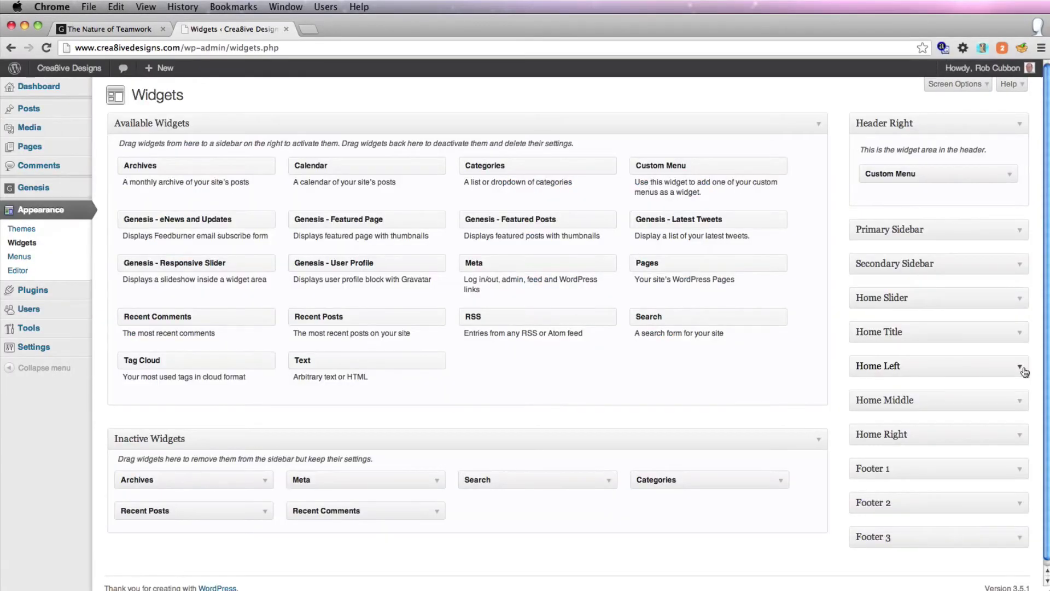
{"action": "left_click", "coordinate": [1021, 367]}
{"action": "left_click_drag", "start_coordinate": [897, 416], "coordinate": [545, 345]}
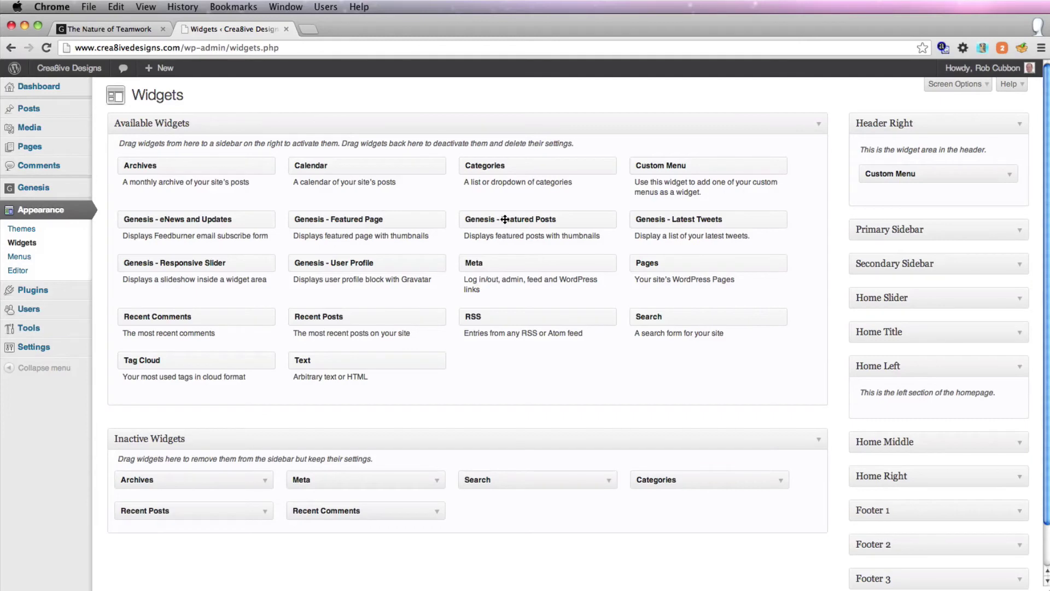
Add a Genesis - Featured Posts widget to Home Left with home-featured image size and post title, and save.
{"action": "left_click_drag", "start_coordinate": [512, 224], "coordinate": [836, 390]}
{"action": "scroll", "coordinate": [777, 252], "scroll_direction": "down", "scroll_amount": 5}
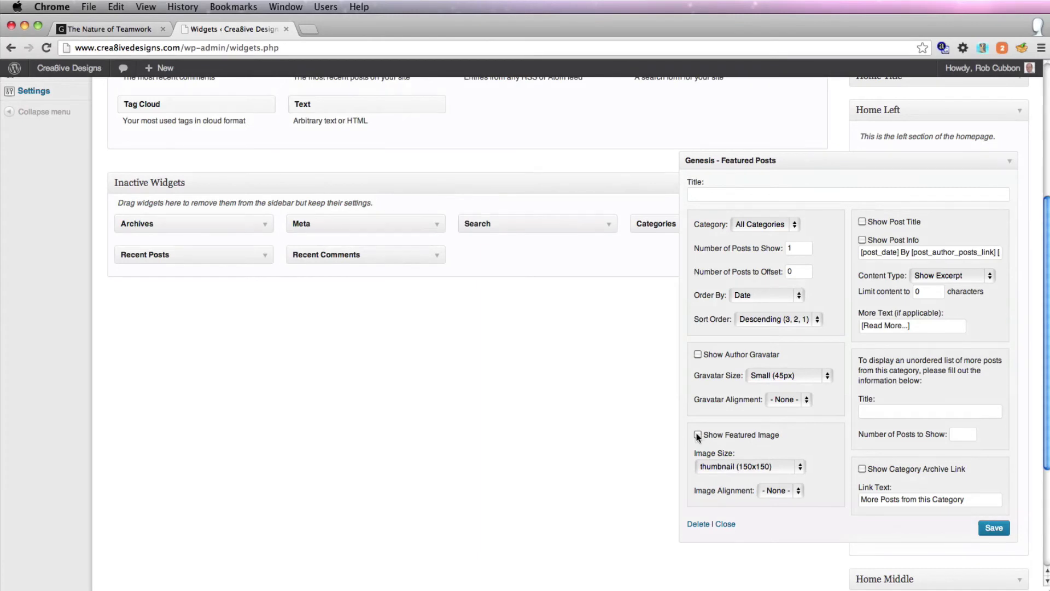
{"action": "left_click", "coordinate": [734, 465]}
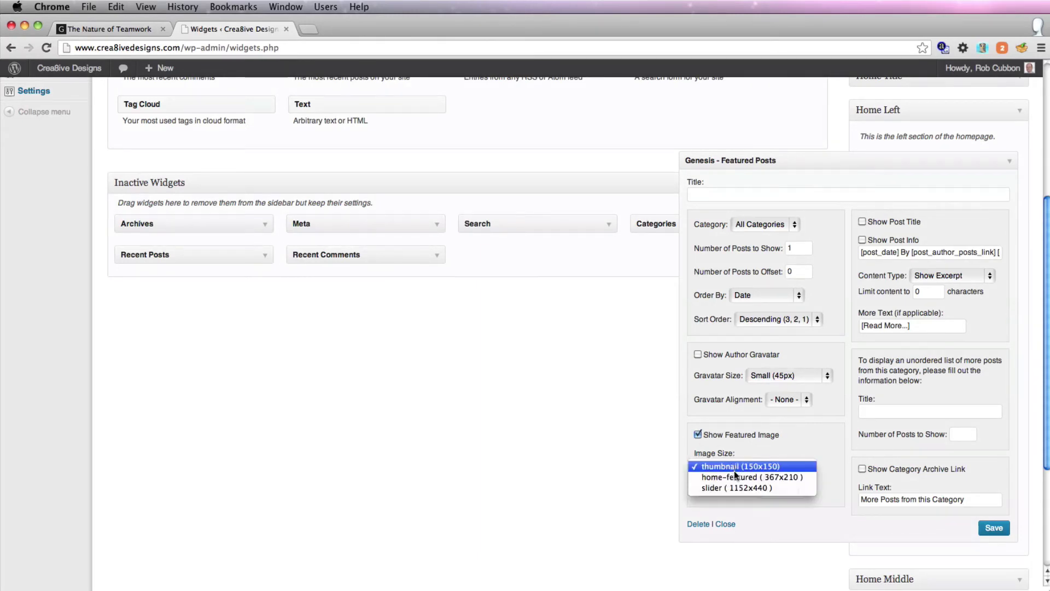
{"action": "left_click", "coordinate": [734, 476]}
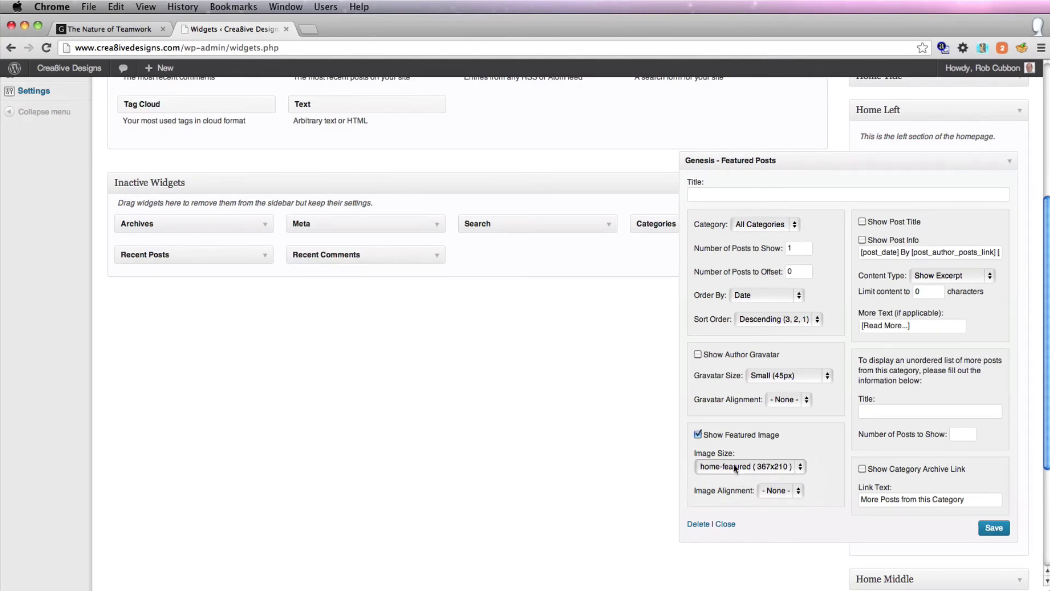
{"action": "left_click", "coordinate": [862, 222]}
{"action": "left_click", "coordinate": [994, 528]}
Check The Power of Color's image, title and excerpt on the live home page, then return to Widgets.
{"action": "left_click", "coordinate": [118, 28]}
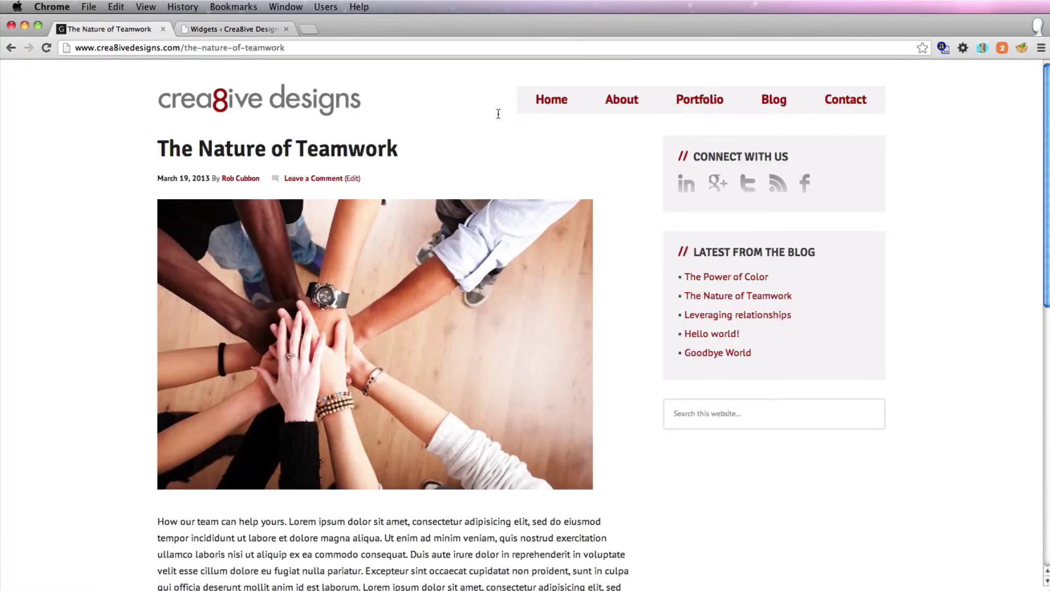
{"action": "left_click", "coordinate": [572, 102]}
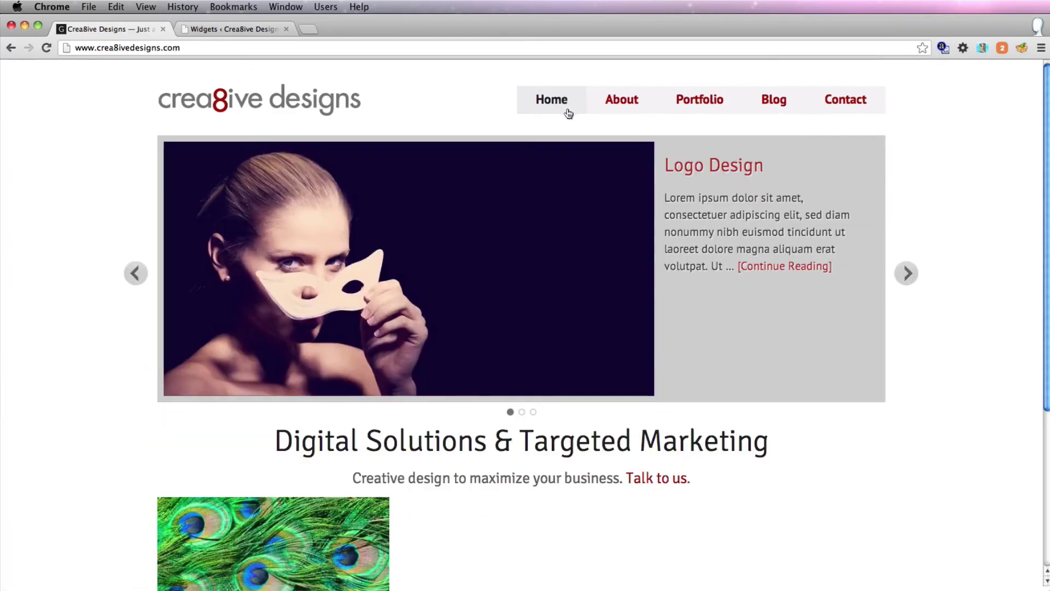
{"action": "scroll", "coordinate": [569, 118], "scroll_direction": "down", "scroll_amount": 5}
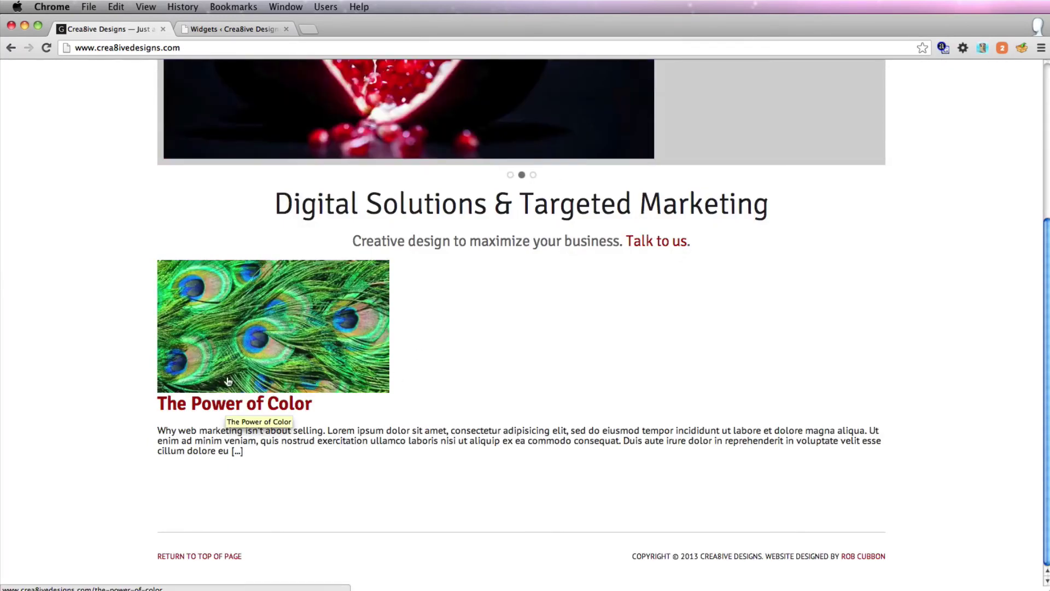
{"action": "left_click_drag", "start_coordinate": [157, 427], "coordinate": [218, 480]}
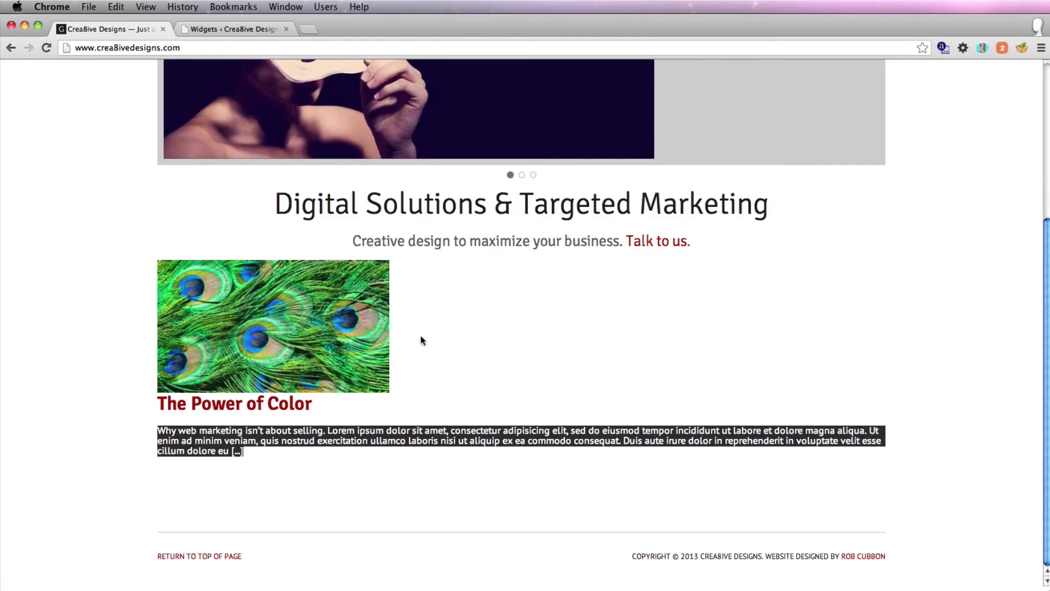
{"action": "left_click", "coordinate": [446, 328]}
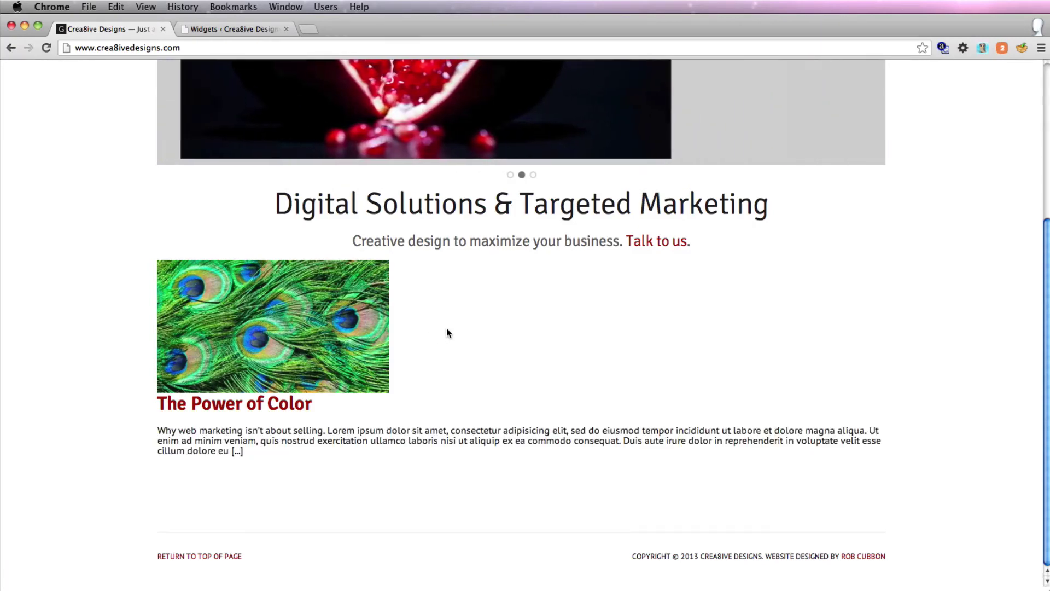
{"action": "left_click", "coordinate": [203, 28]}
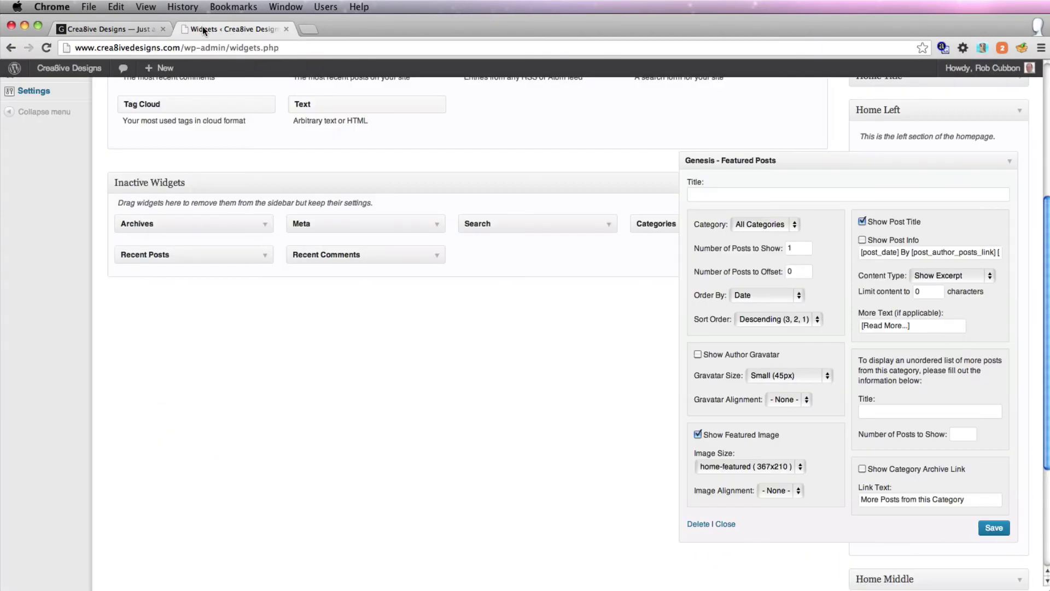
Collapse Home Left and drop a Genesis - Featured Posts widget into Home Middle.
{"action": "left_click", "coordinate": [1011, 163]}
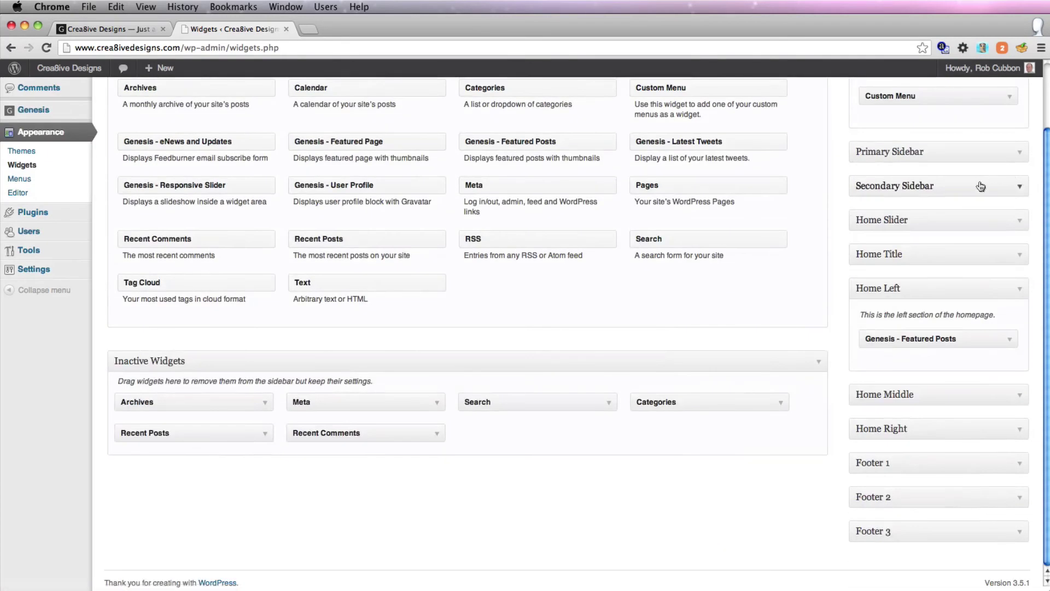
{"action": "left_click", "coordinate": [1011, 293]}
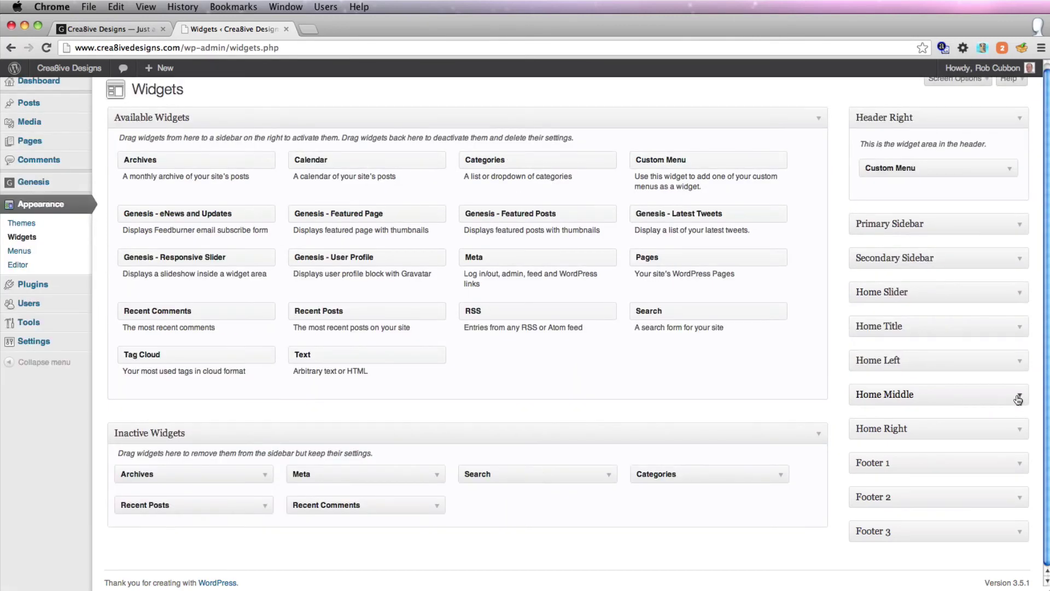
{"action": "left_click", "coordinate": [1020, 395]}
{"action": "left_click_drag", "start_coordinate": [491, 217], "coordinate": [816, 426]}
Set Offset 1, Order By Title, home-featured image and post title, then save the widget.
{"action": "scroll", "coordinate": [801, 219], "scroll_direction": "down", "scroll_amount": 6}
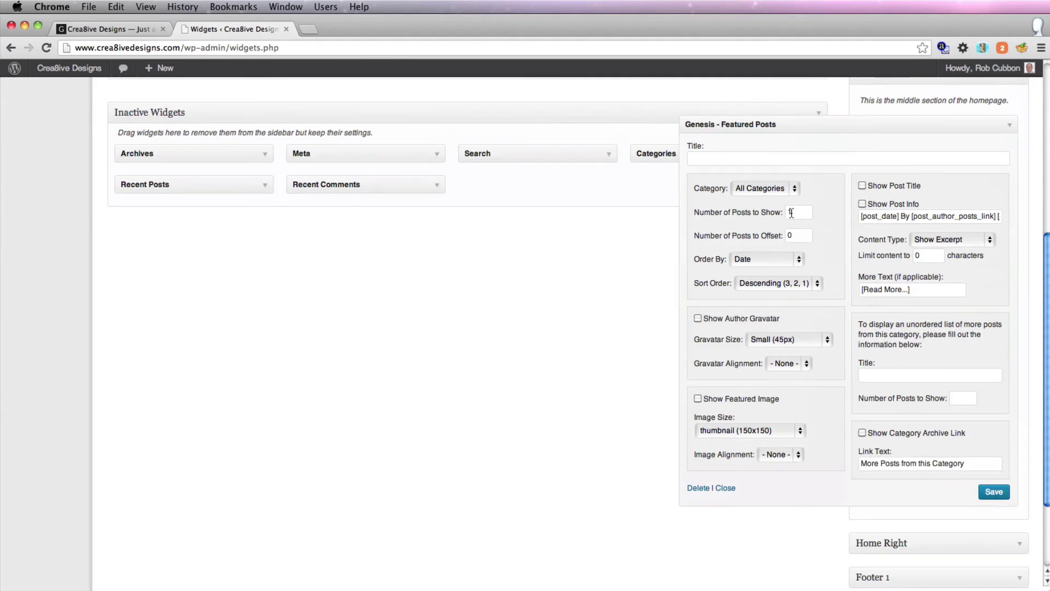
{"action": "left_click", "coordinate": [793, 236]}
{"action": "left_click_drag", "start_coordinate": [794, 236], "coordinate": [764, 237]}
{"action": "type", "text": "1"}
{"action": "left_click", "coordinate": [774, 259]}
{"action": "left_click", "coordinate": [776, 270]}
{"action": "left_click", "coordinate": [698, 398]}
{"action": "left_click", "coordinate": [746, 430]}
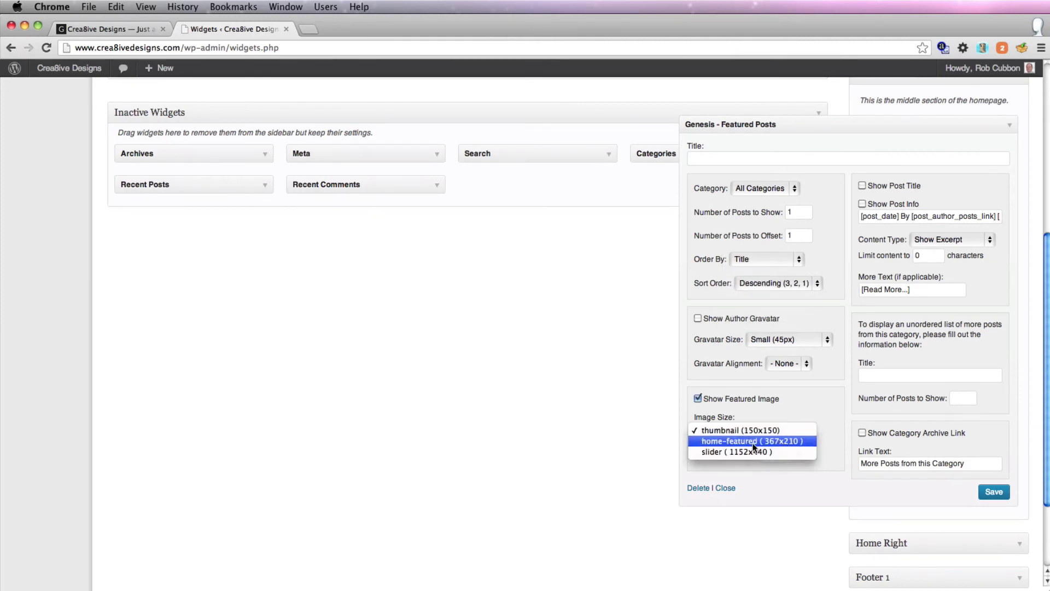
{"action": "left_click", "coordinate": [754, 441]}
{"action": "left_click", "coordinate": [863, 185]}
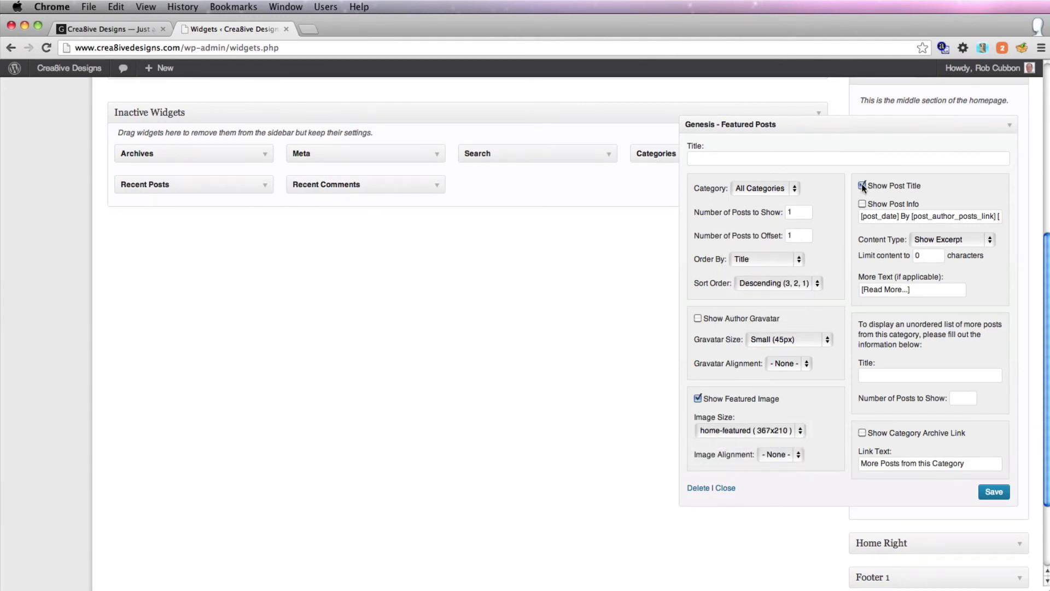
{"action": "left_click", "coordinate": [996, 492]}
Collapse Home Middle and drop a Genesis - Featured Posts widget into Home Right.
{"action": "left_click", "coordinate": [1005, 122]}
{"action": "left_click", "coordinate": [1020, 429]}
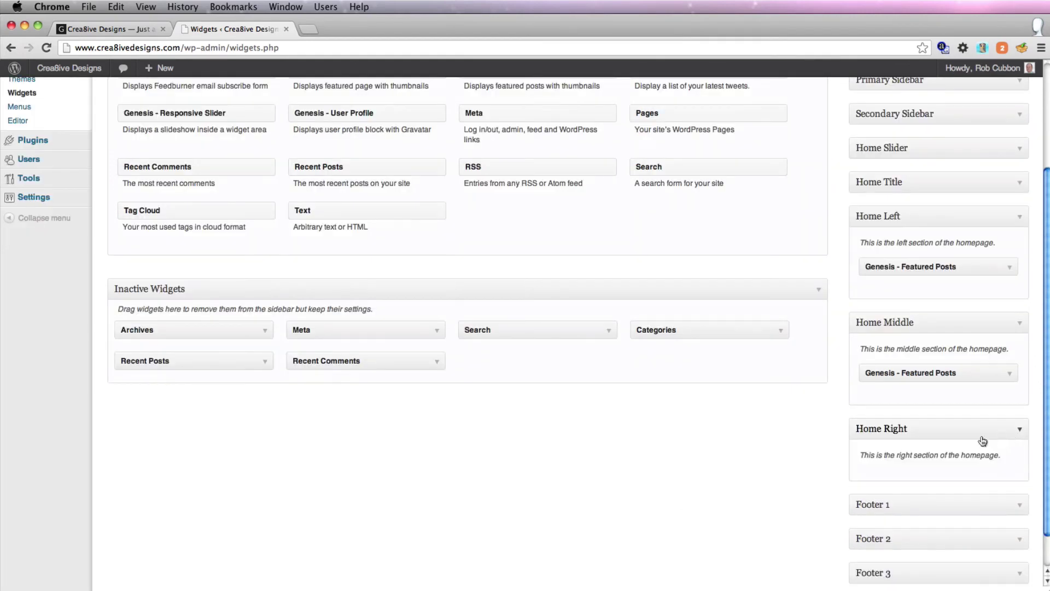
{"action": "scroll", "coordinate": [409, 165], "scroll_direction": "up", "scroll_amount": 2}
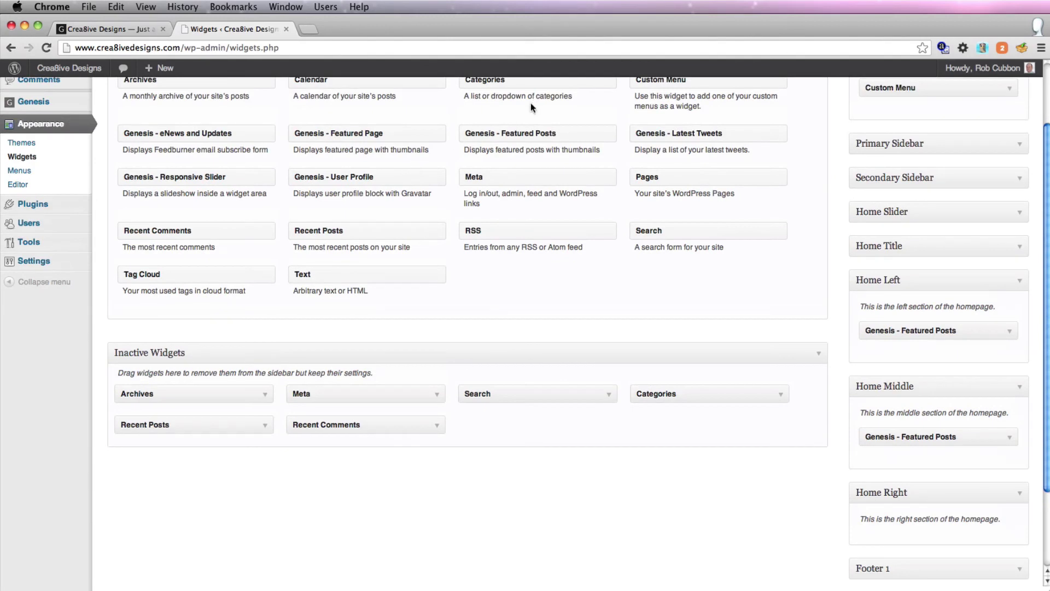
{"action": "left_click_drag", "start_coordinate": [514, 128], "coordinate": [955, 482]}
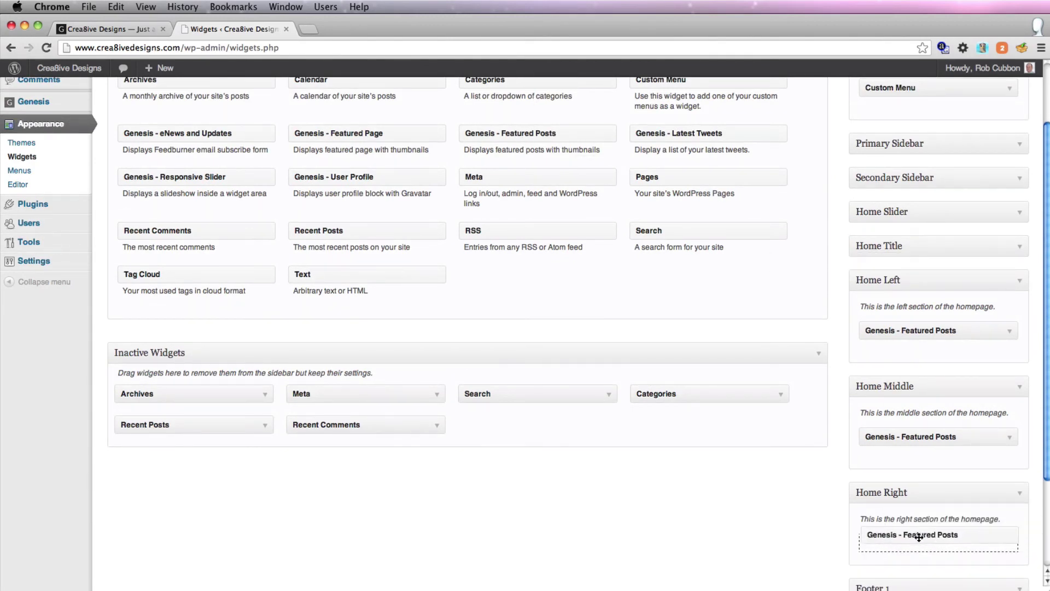
Set the Home Right widget to Offset 2, Order By Title, with home-featured (367x210) image.
{"action": "scroll", "coordinate": [747, 206], "scroll_direction": "down", "scroll_amount": 5}
{"action": "double_click", "coordinate": [801, 243]}
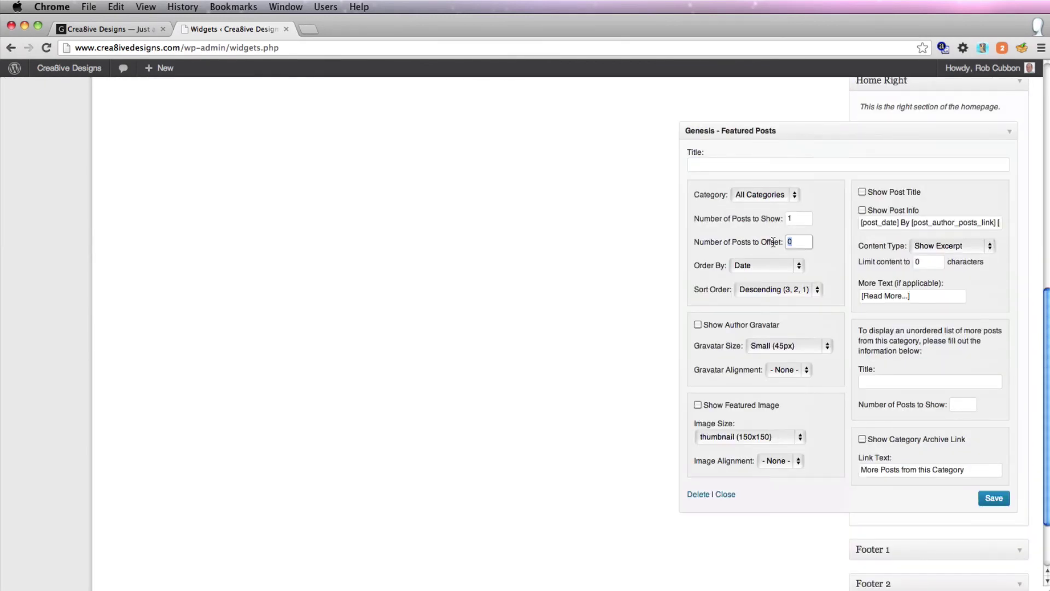
{"action": "type", "text": "2"}
{"action": "left_click", "coordinate": [766, 265]}
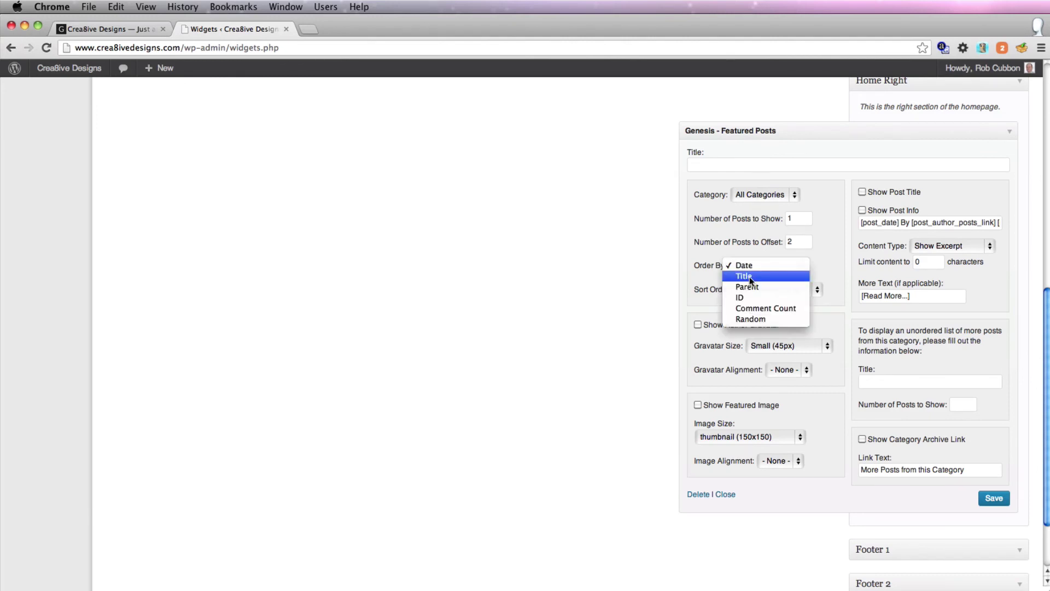
{"action": "left_click", "coordinate": [741, 275]}
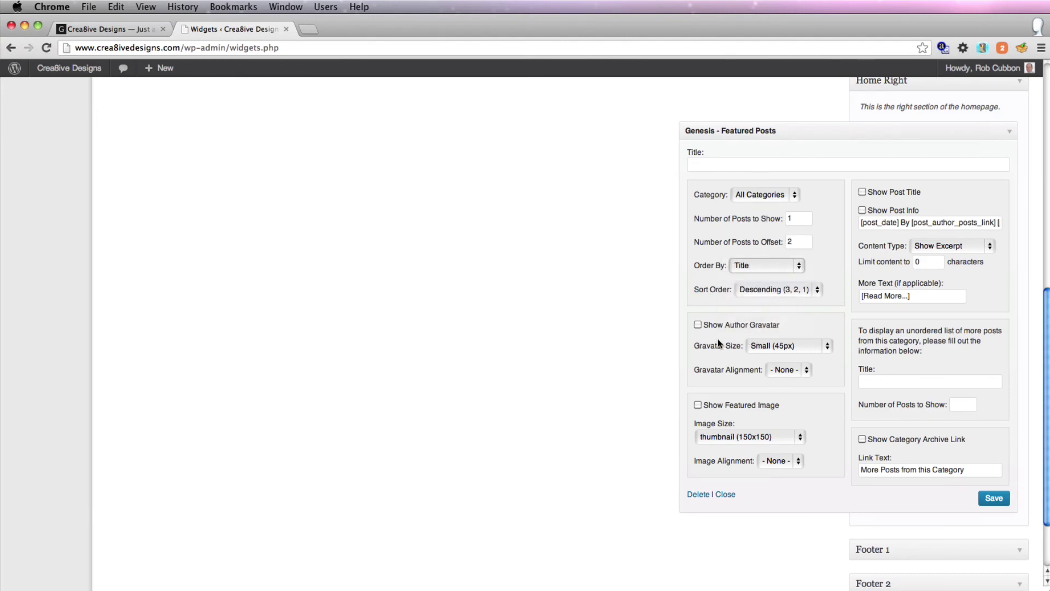
{"action": "left_click", "coordinate": [698, 405]}
{"action": "left_click", "coordinate": [716, 438]}
{"action": "left_click", "coordinate": [720, 447]}
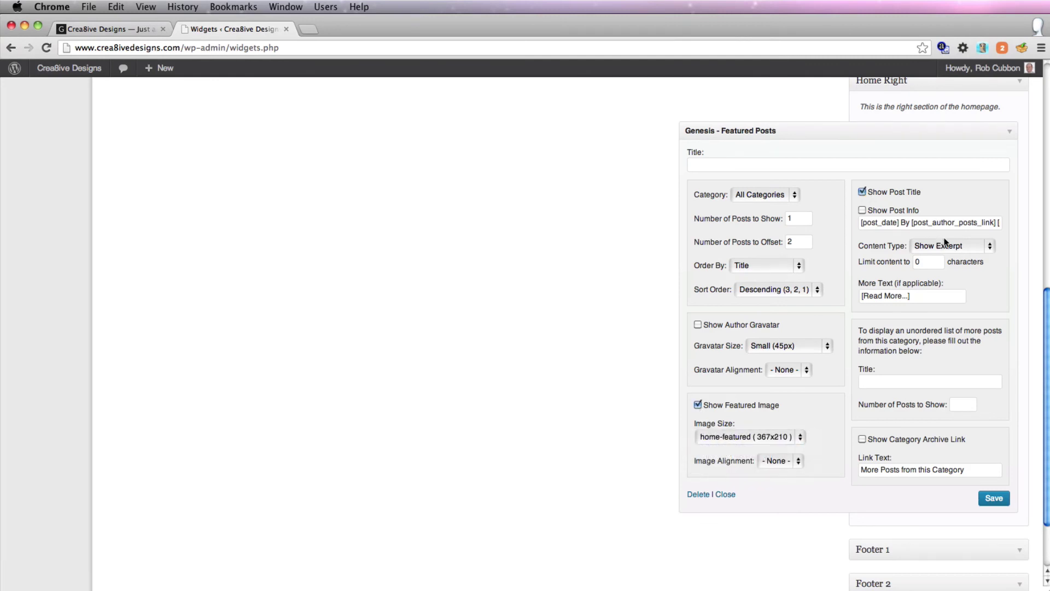
Save the Home Right widget, then reload the live home page to verify three featured posts with images, titles and excerpts.
{"action": "left_click", "coordinate": [993, 498]}
{"action": "left_click", "coordinate": [100, 28]}
{"action": "key", "text": "super+r"}
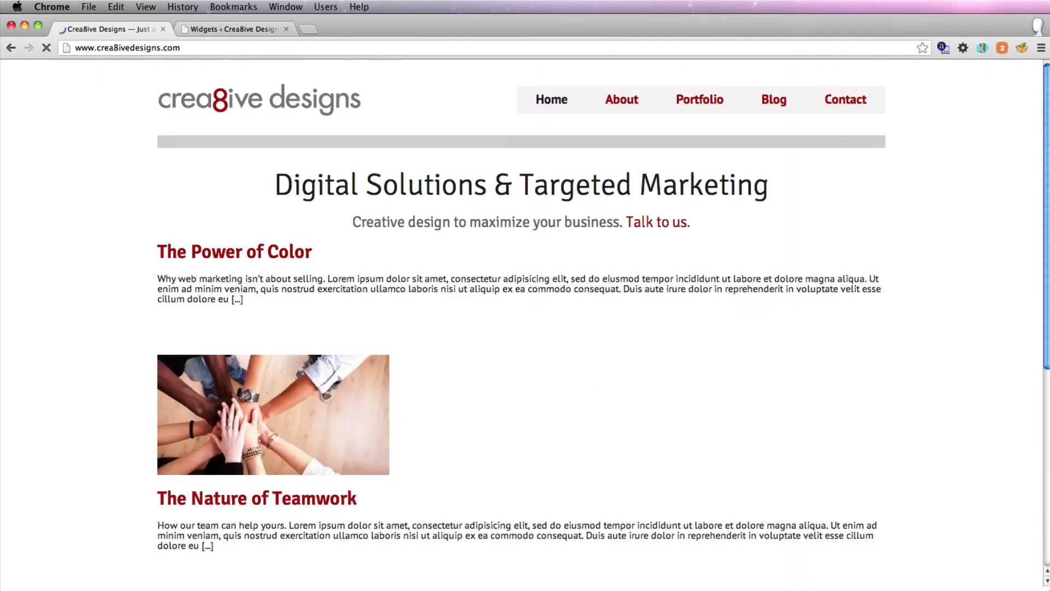
{"action": "scroll", "coordinate": [141, 254], "scroll_direction": "down", "scroll_amount": 6}
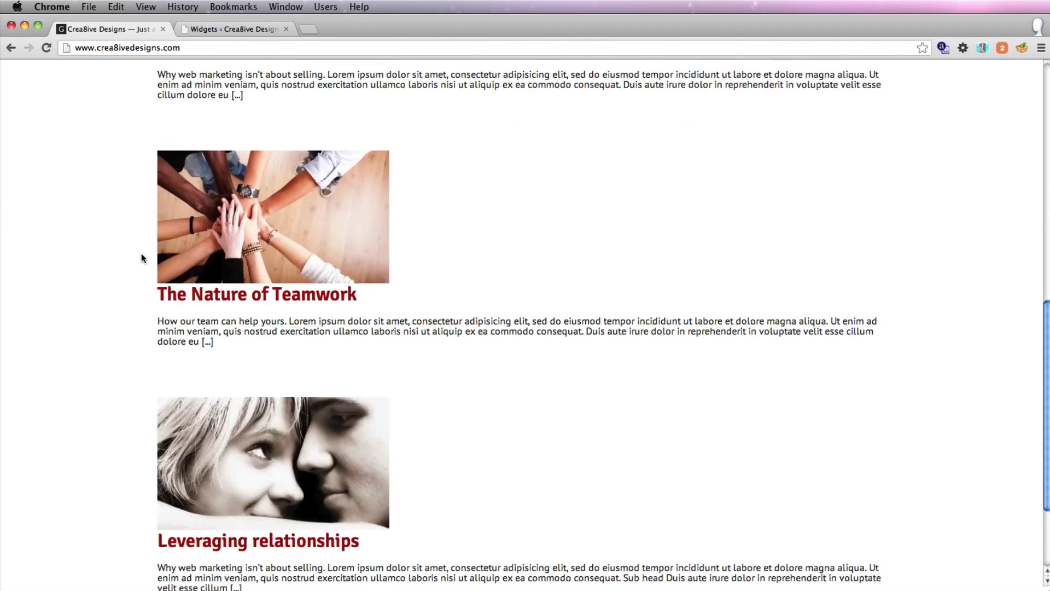
{"action": "scroll", "coordinate": [141, 254], "scroll_direction": "up", "scroll_amount": 9}
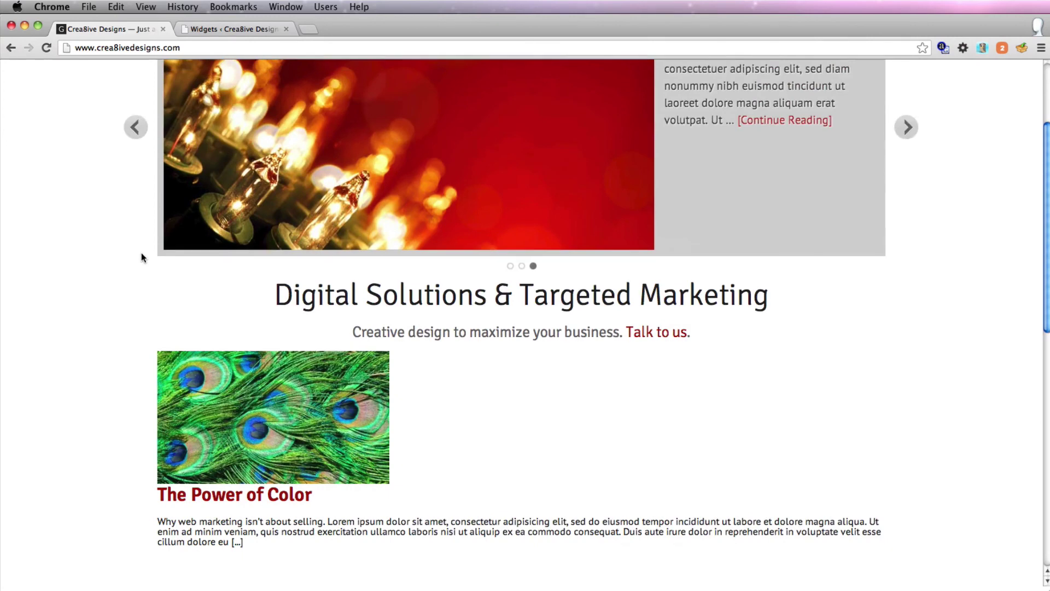
{"action": "scroll", "coordinate": [141, 251], "scroll_direction": "down", "scroll_amount": 10}
{"action": "scroll", "coordinate": [142, 257], "scroll_direction": "down", "scroll_amount": 2}
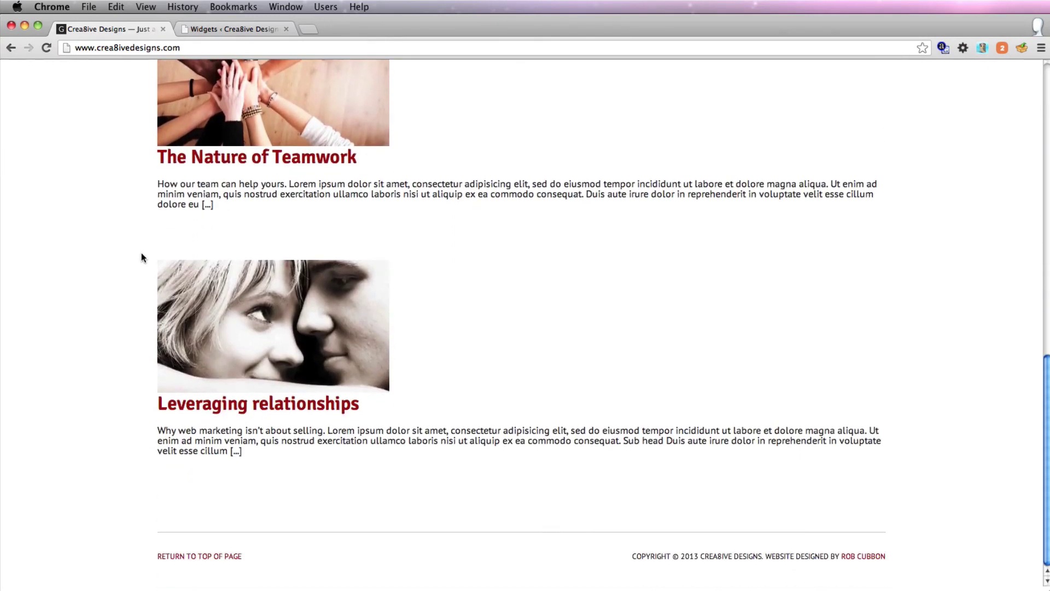
{"action": "scroll", "coordinate": [141, 257], "scroll_direction": "up", "scroll_amount": 12}
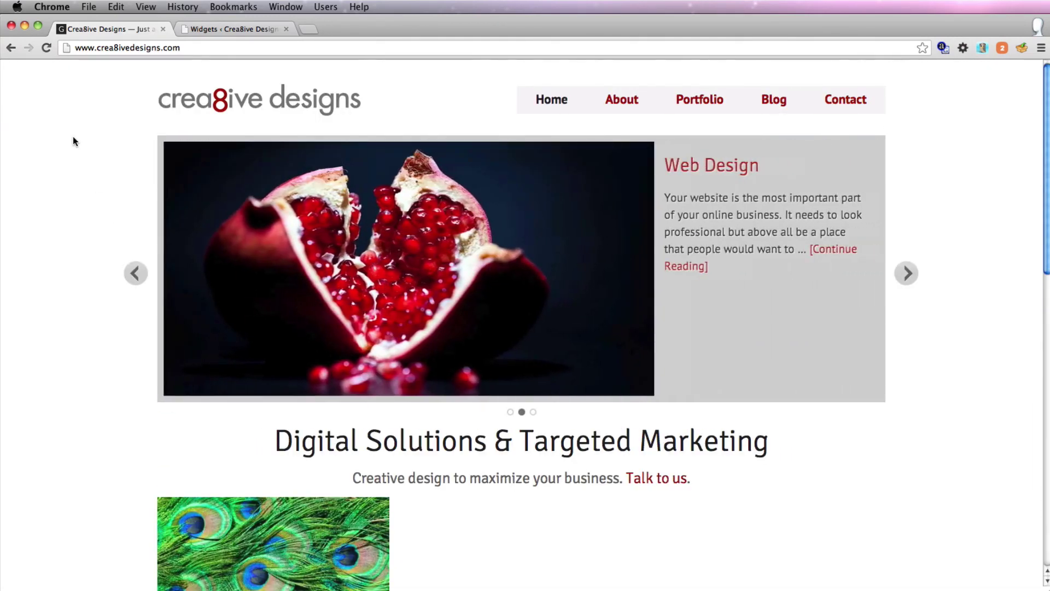